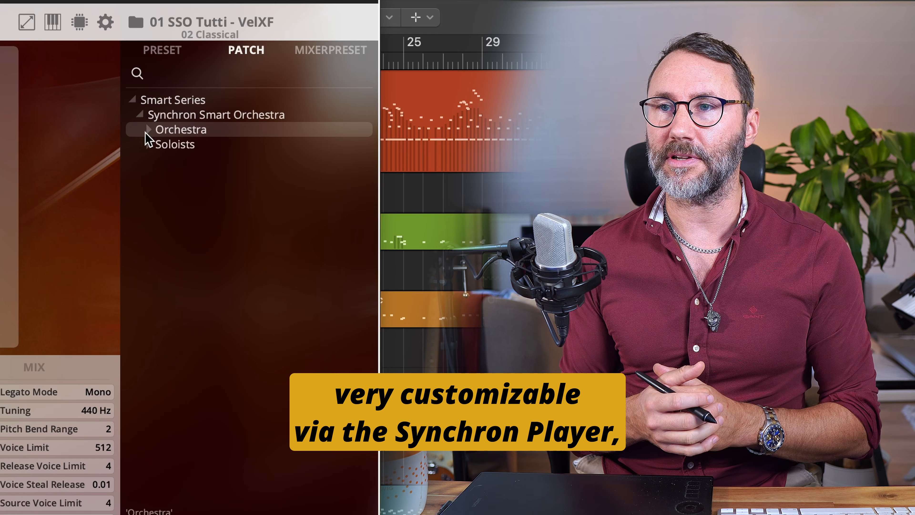
Browse the Soloists patches and the factory presets, and view the keyswitch options of the Sections column
click(148, 145)
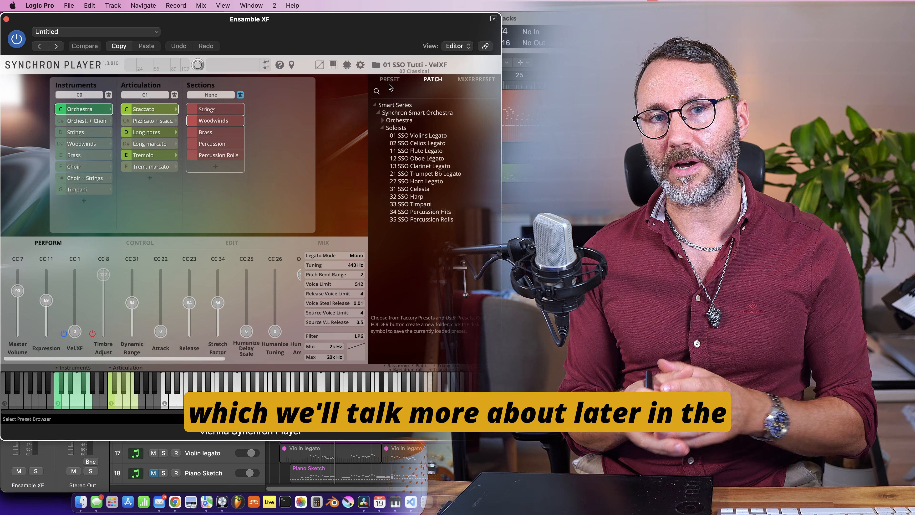
click(164, 51)
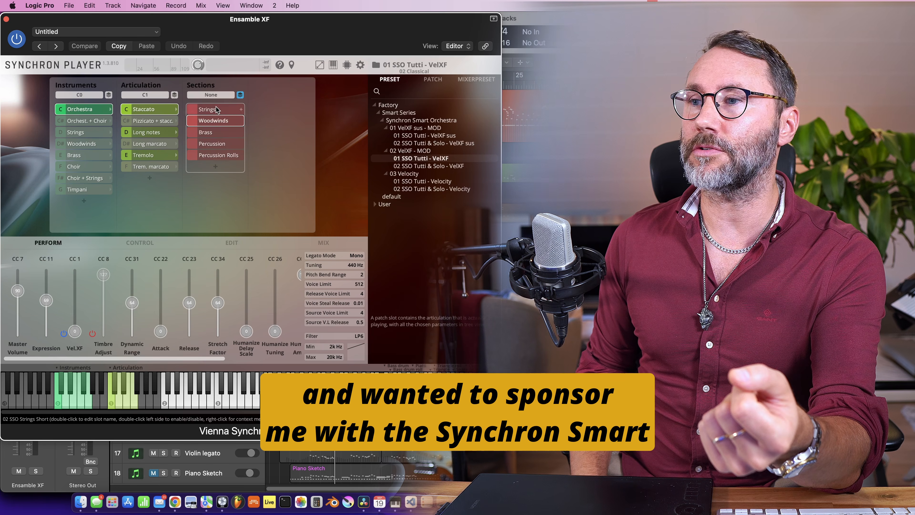
click(229, 95)
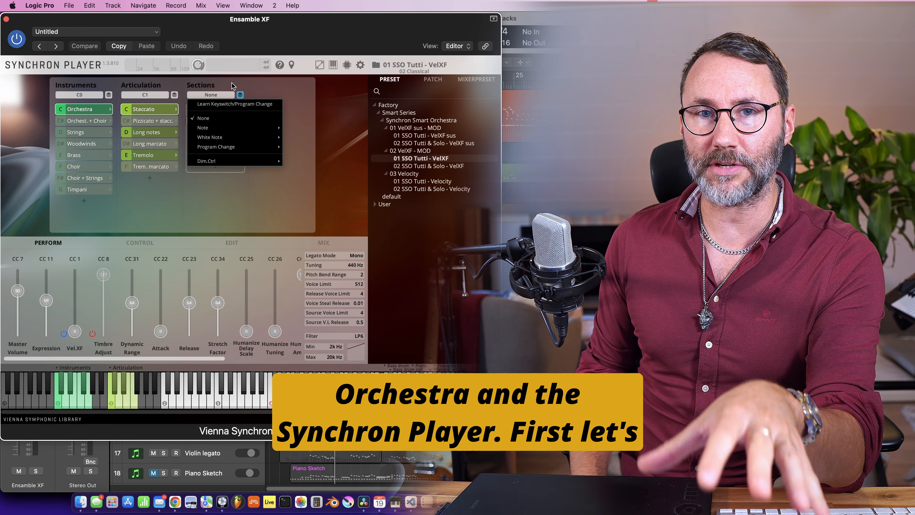
click(233, 93)
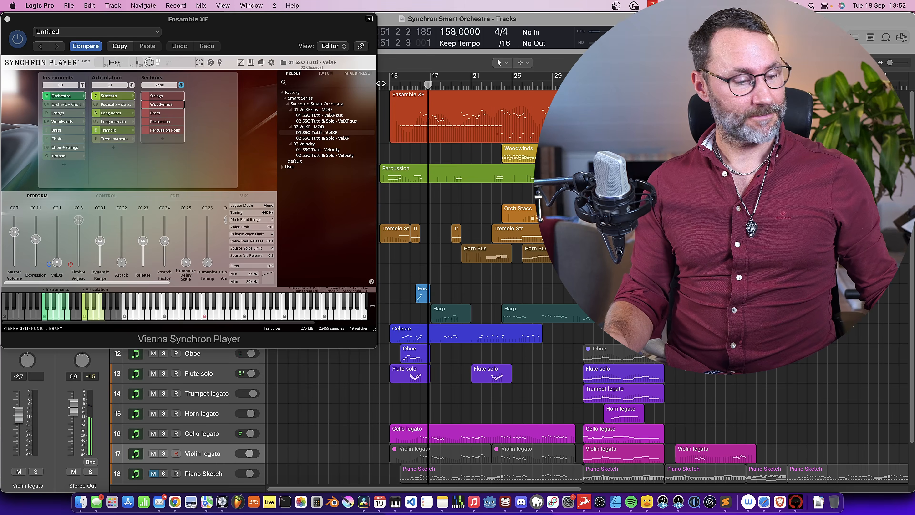
Play the arrangement and examine the Woodwinds region's notes in the Piano Roll
key(space)
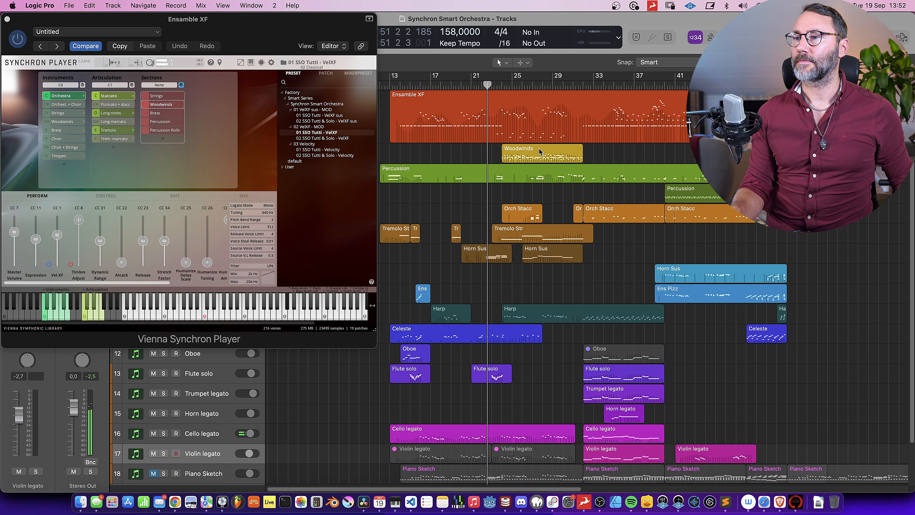
double_click(551, 156)
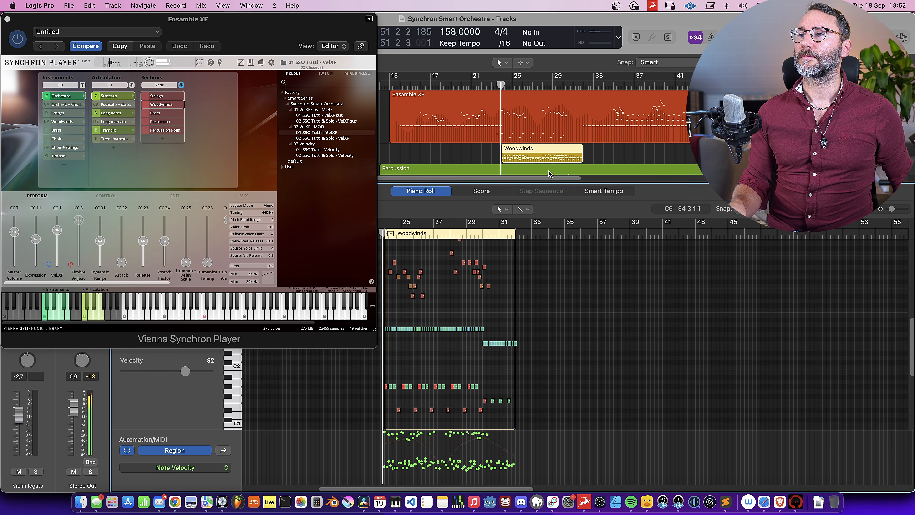
scroll(508, 291, left, 2)
scroll(509, 290, up, 2)
scroll(508, 290, right, 2)
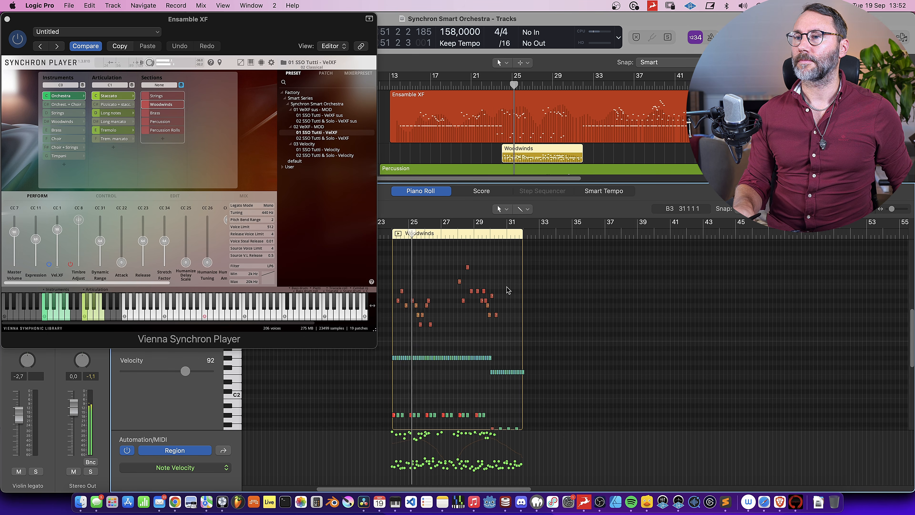
key(super+Right)
key(super+Right)
scroll(508, 290, up, 3)
scroll(508, 290, right, 2)
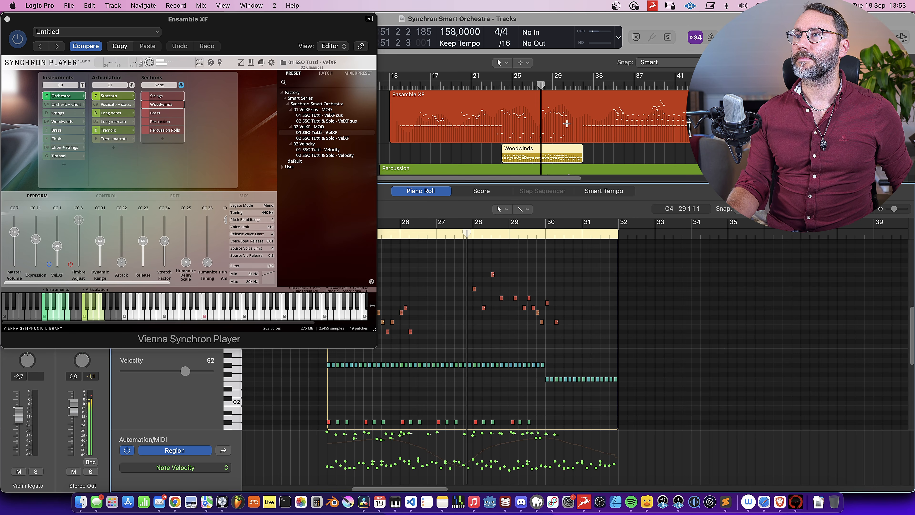
Examine the Ensemble XF region's notes and modulation curve, and follow the rest of the arrangement during playback
click(578, 102)
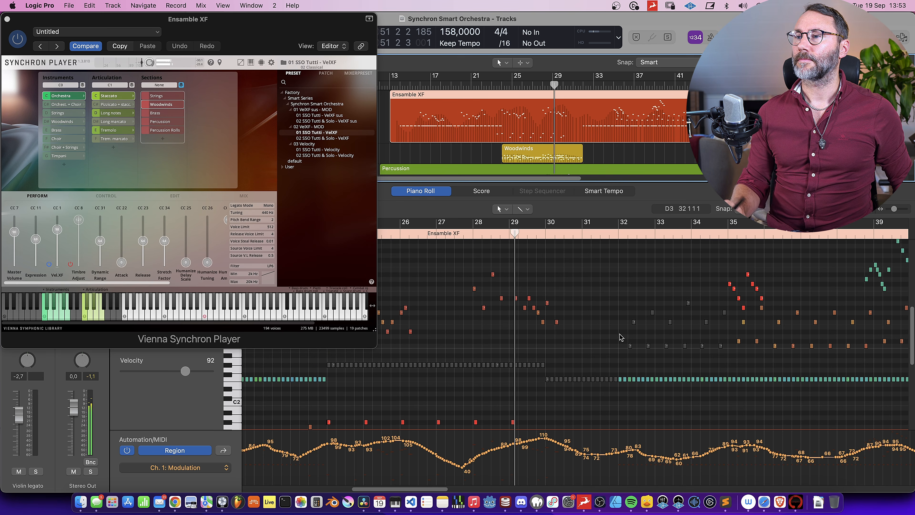
scroll(618, 337, right, 2)
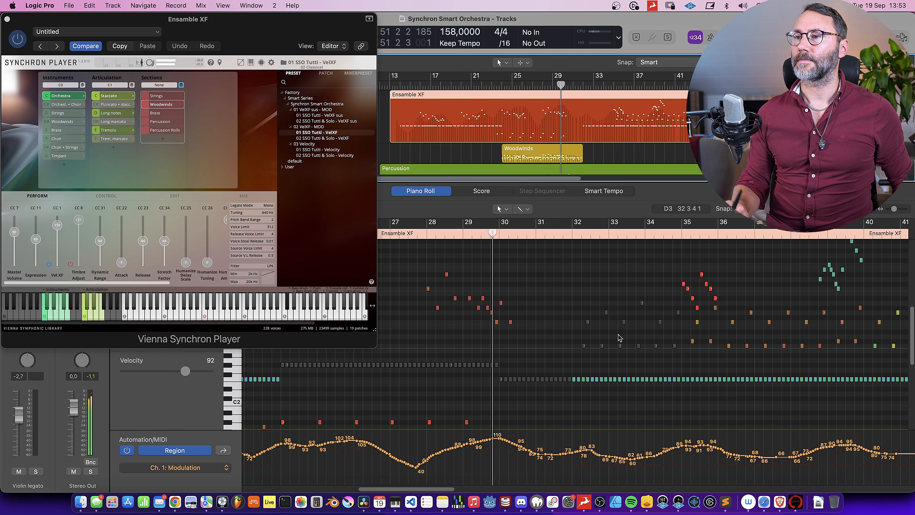
click(428, 191)
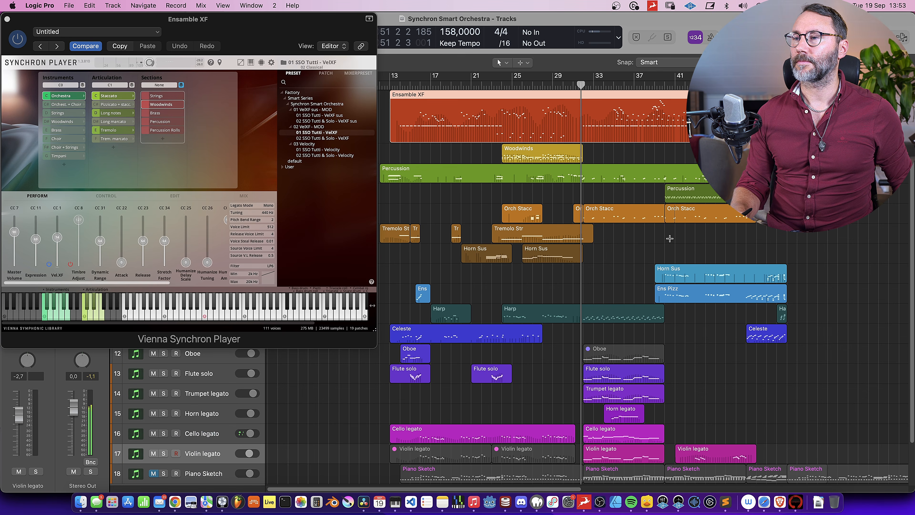
scroll(669, 239, right, 5)
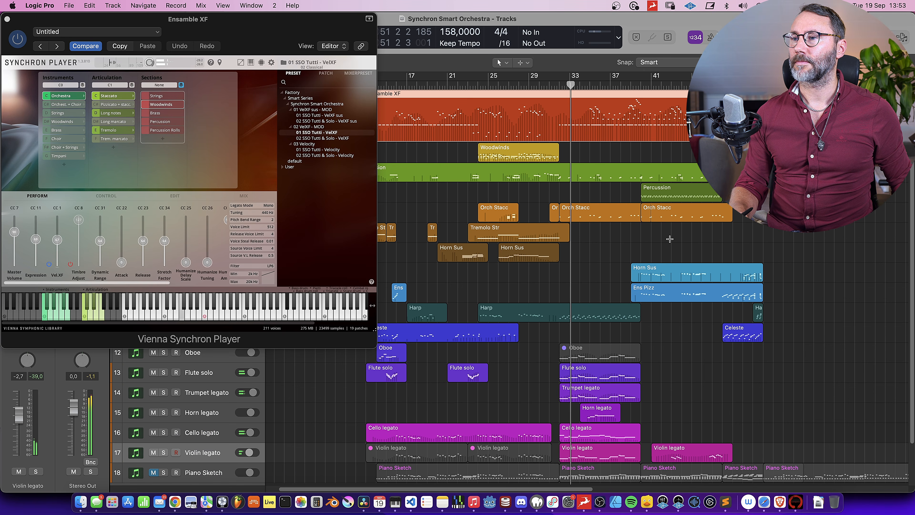
scroll(669, 239, right, 2)
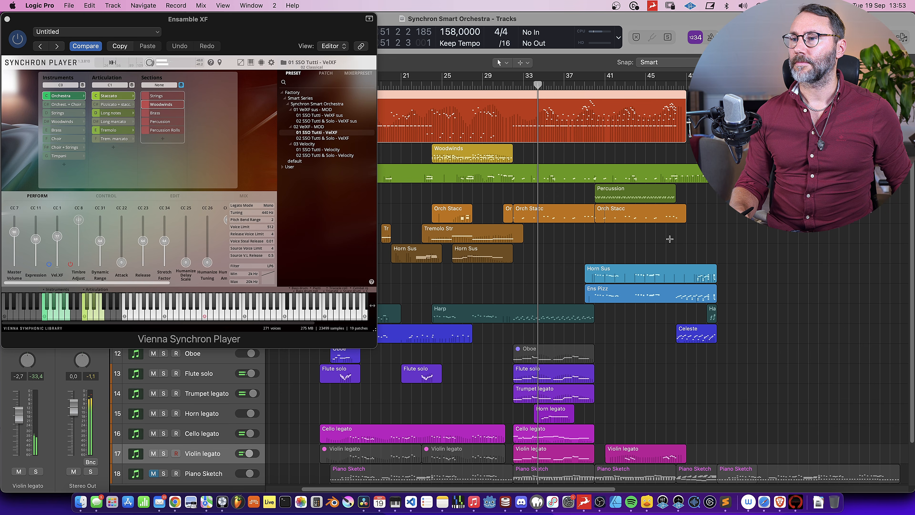
scroll(670, 239, right, 5)
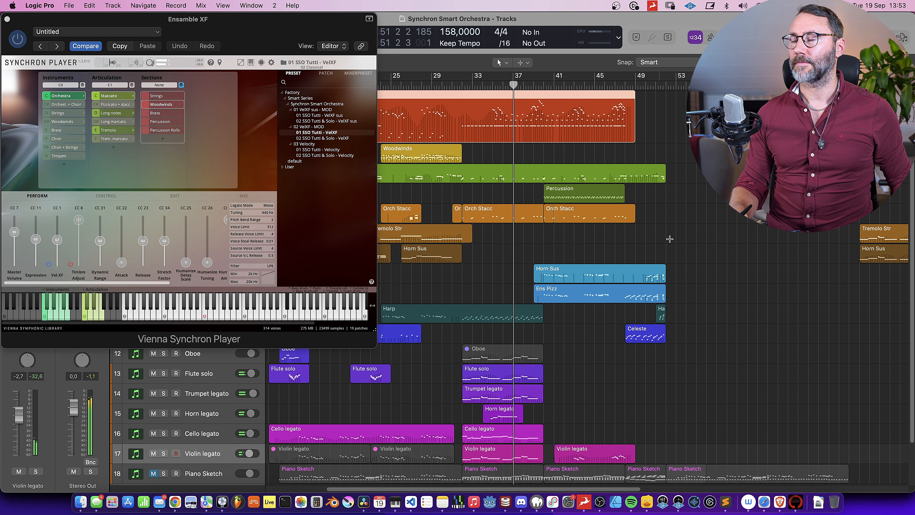
scroll(669, 239, right, 1)
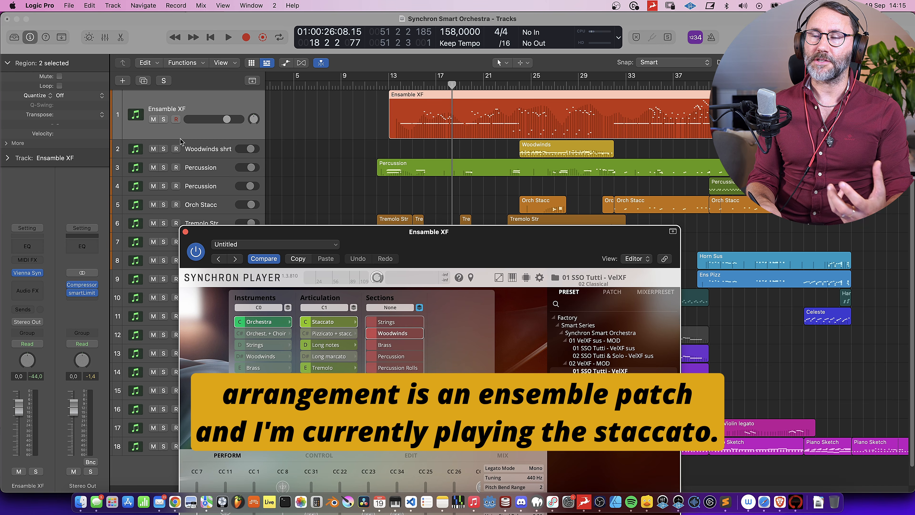
Move the Ensemble XF player window to the upper part of the screen and run through its articulation keyswitches, returning to Staccato
drag(360, 235, 182, 25)
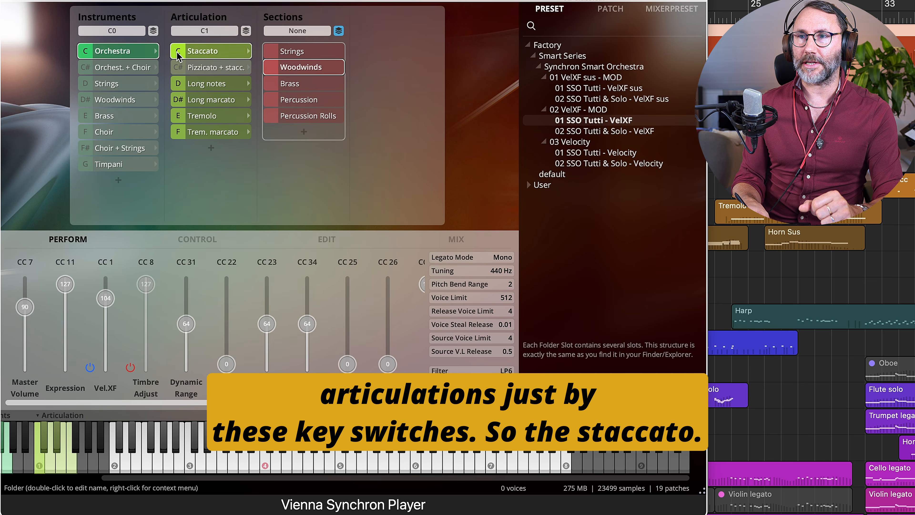
drag(44, 449, 71, 464)
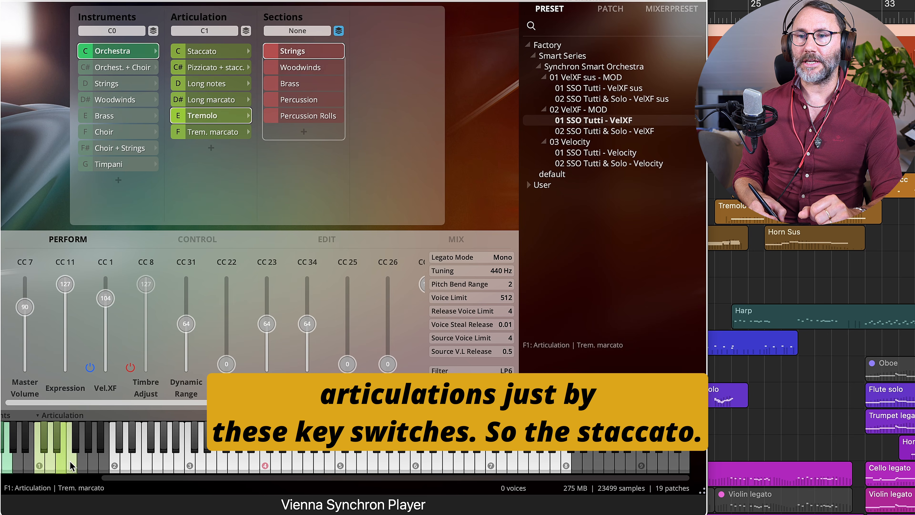
click(37, 460)
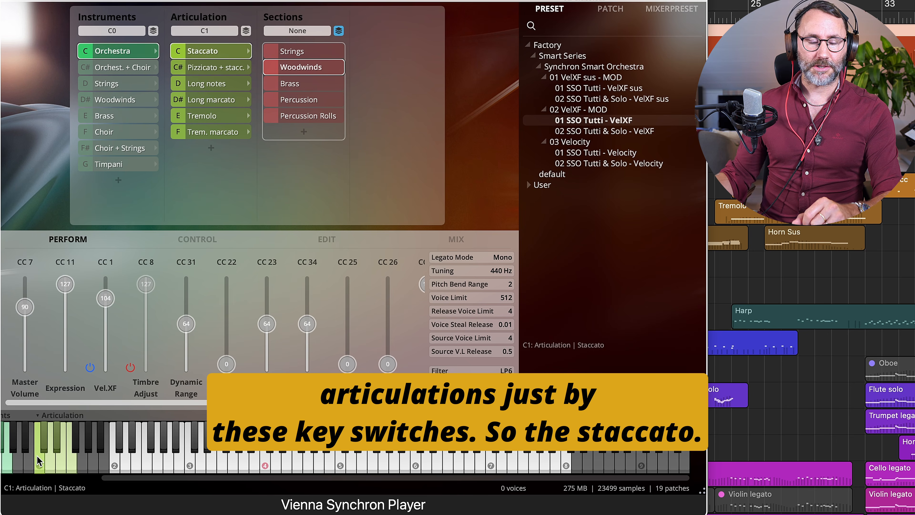
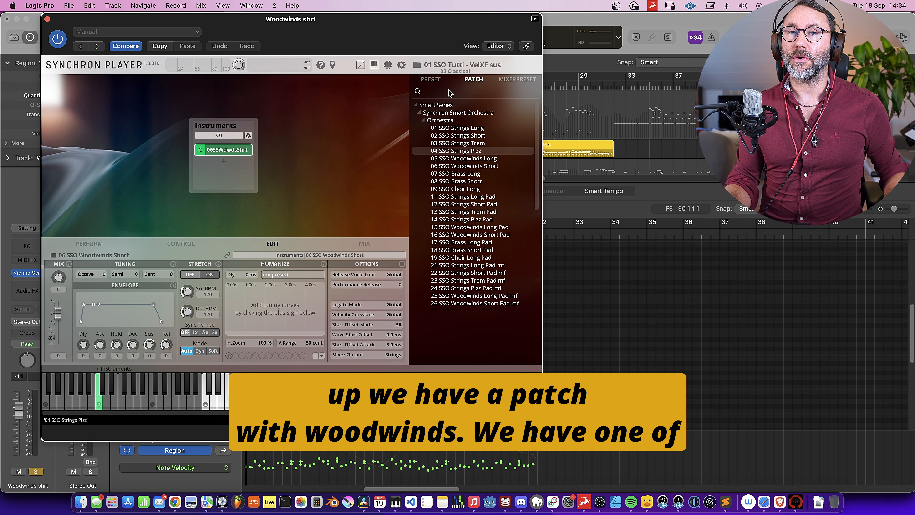
Compare the factory presets with the single Orchestra patches available for the Woodwinds shrt track
click(432, 79)
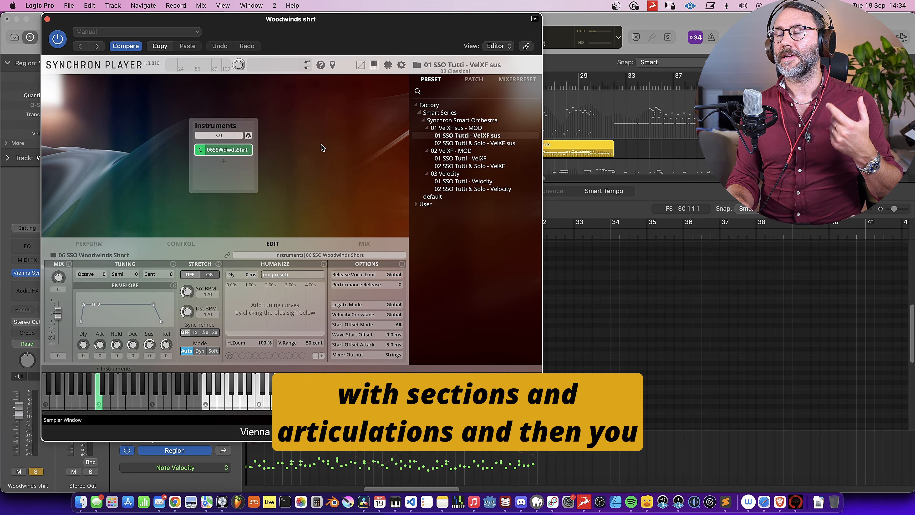
click(480, 80)
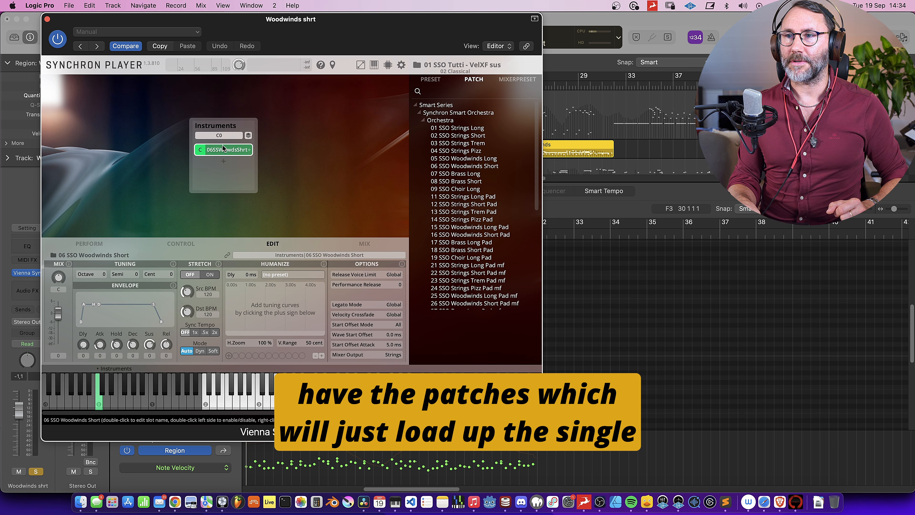
scroll(530, 200, down, 2)
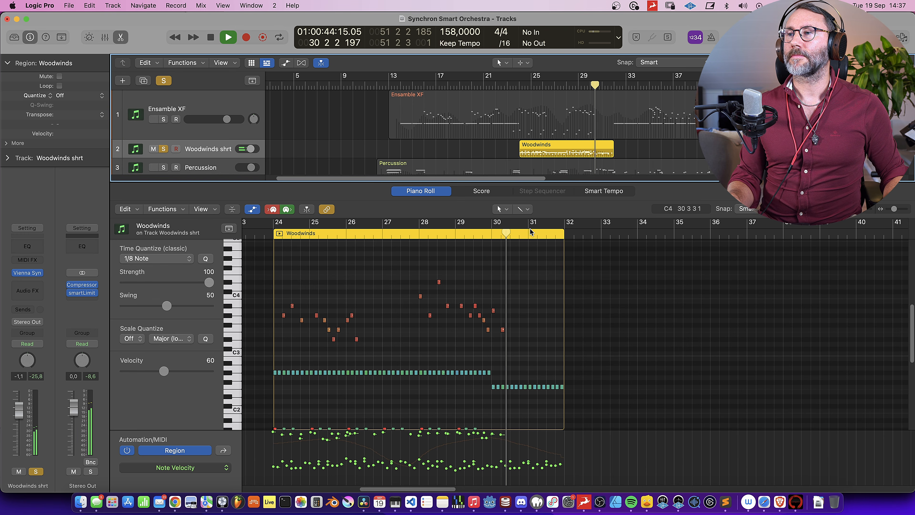
Stop playback and turn off solo on the Woodwinds shrt track
key(space)
click(164, 149)
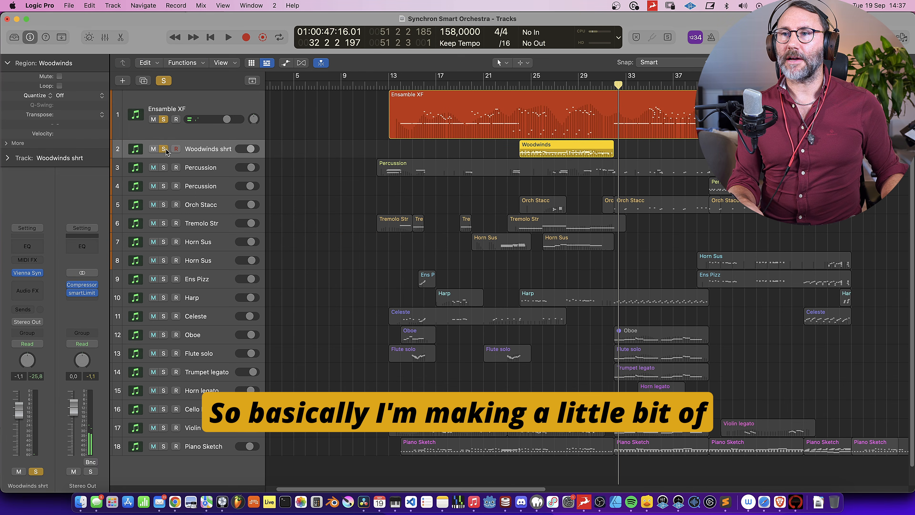
click(165, 151)
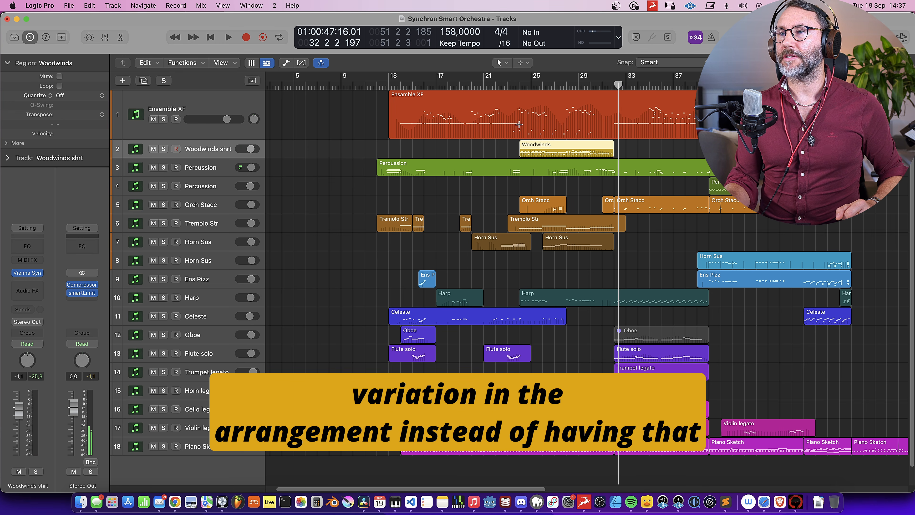
Examine the repeating ostinato notes of the Ensemble XF region around bars 24 to 32, and select the Woodwinds region
double_click(431, 114)
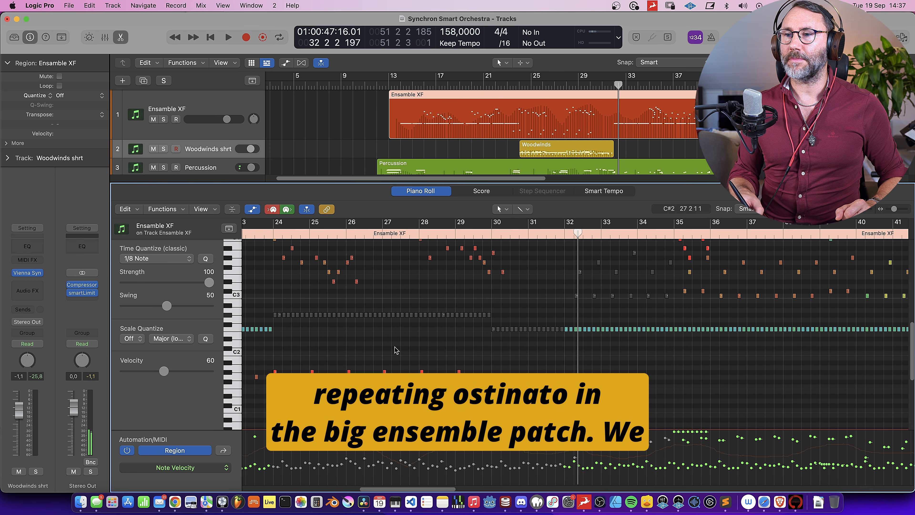
click(563, 328)
key(alt+e)
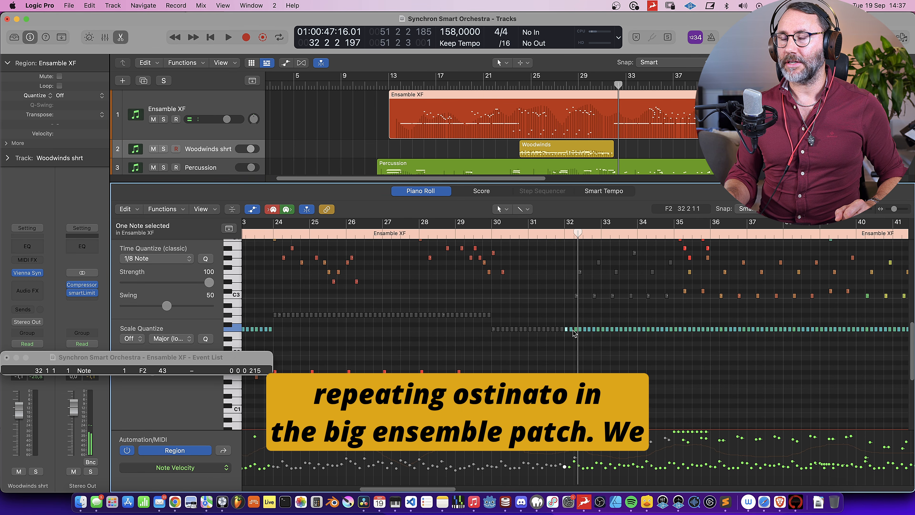
click(7, 358)
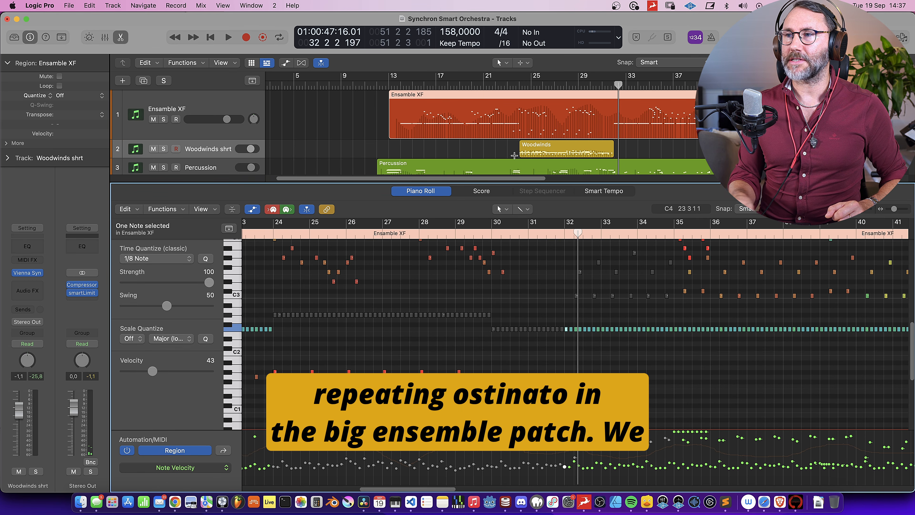
key(e)
click(547, 147)
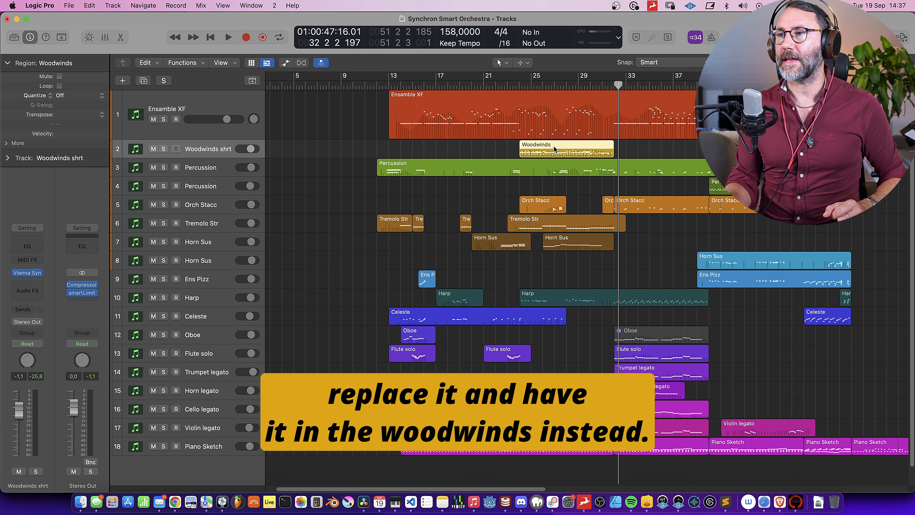
Open the instrument of the Percussion track on row 3, and examine its region's notes in the Piano Roll during solo playback
click(196, 173)
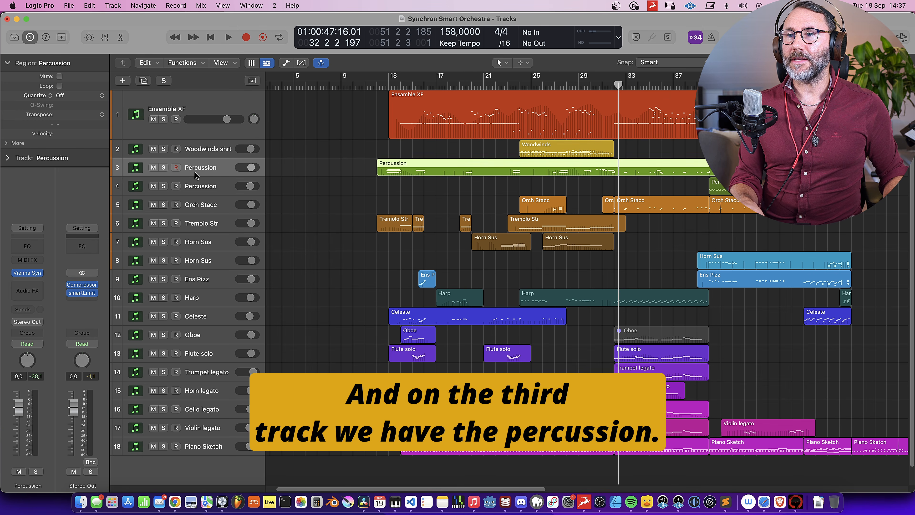
click(30, 275)
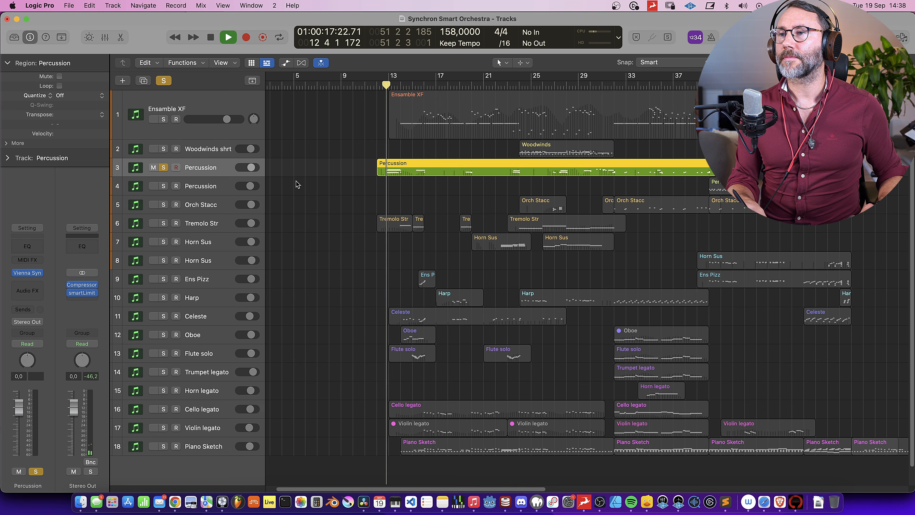
double_click(421, 168)
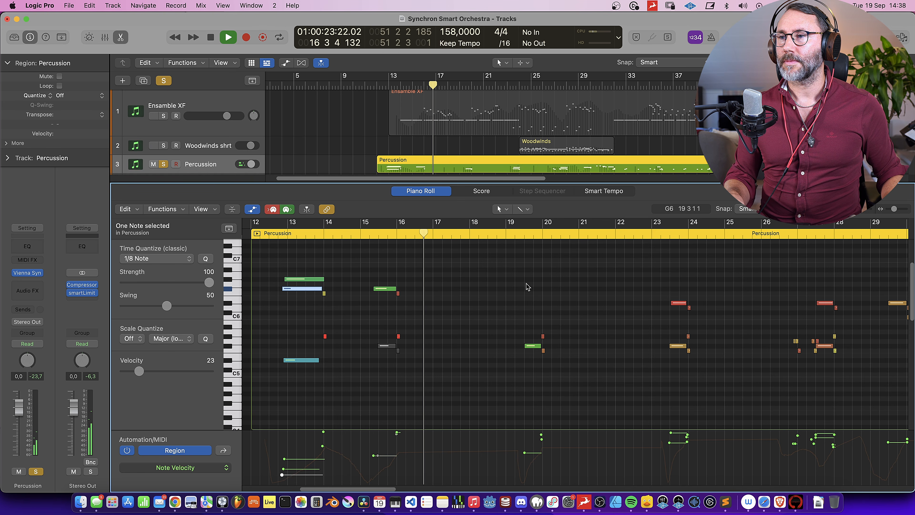
key(space)
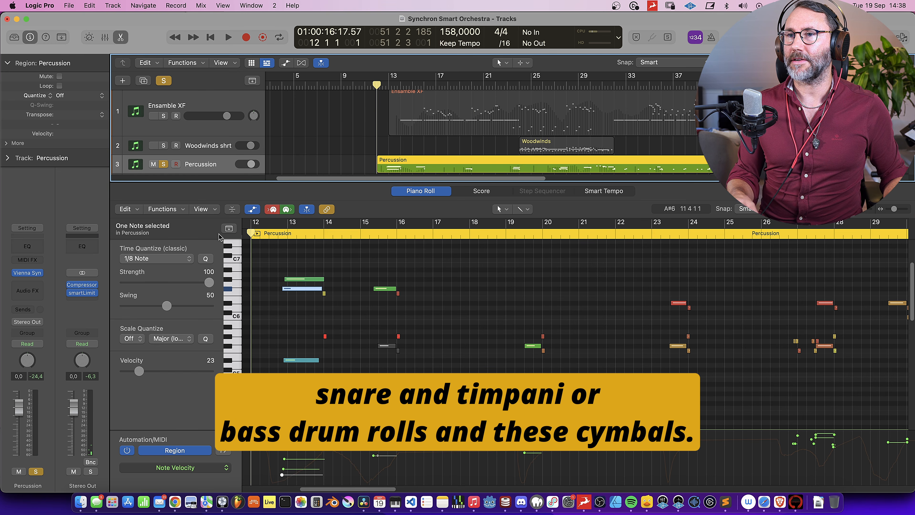
key(e)
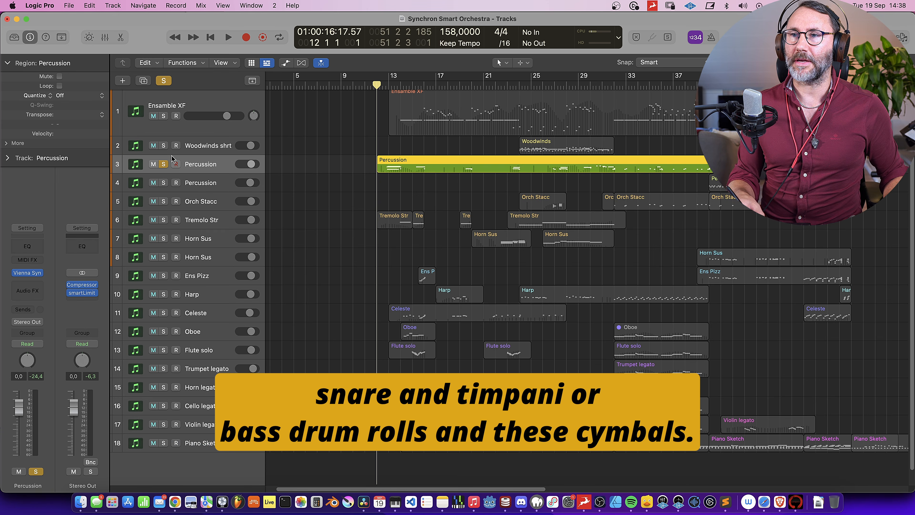
Turn off solo on the Percussion track and play the introduction of the full arrangement from bar 12
click(164, 164)
key(space)
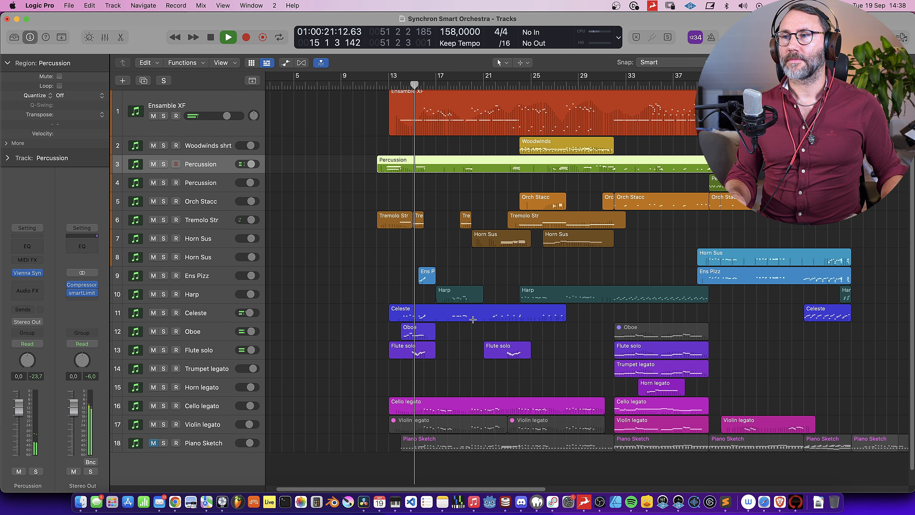
key(space)
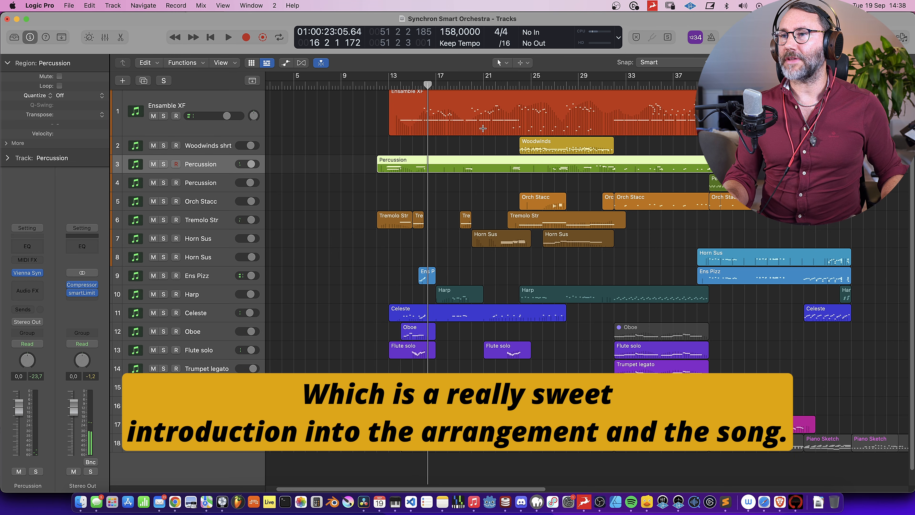
Solo the Tremolo Str track and open its instrument to view the patch used for the tremolo strings
click(200, 222)
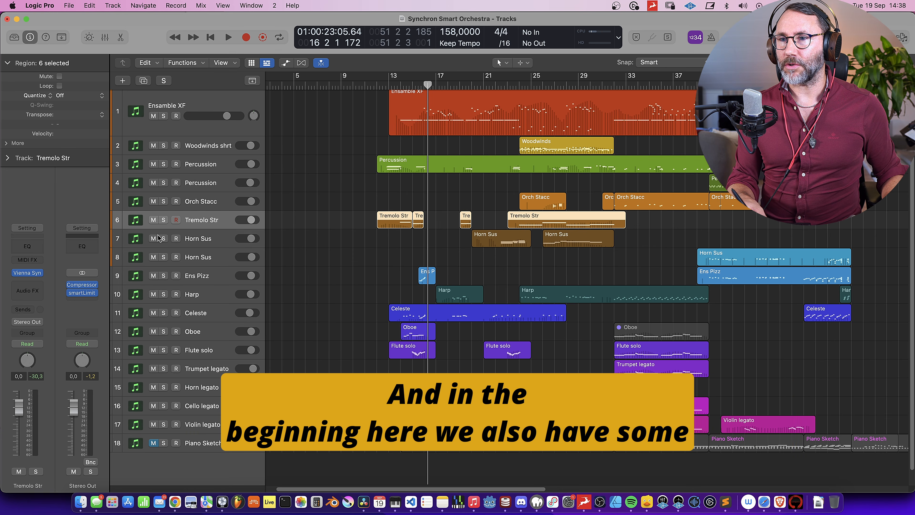
click(164, 219)
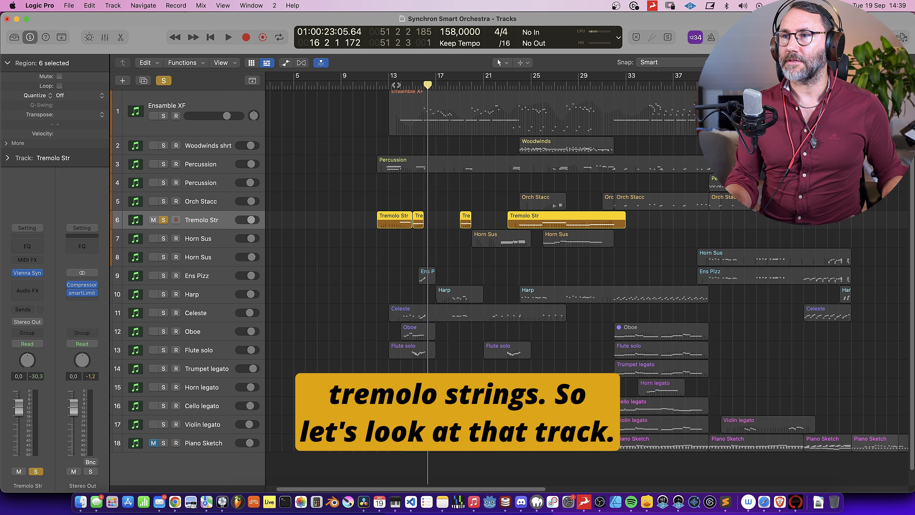
click(27, 273)
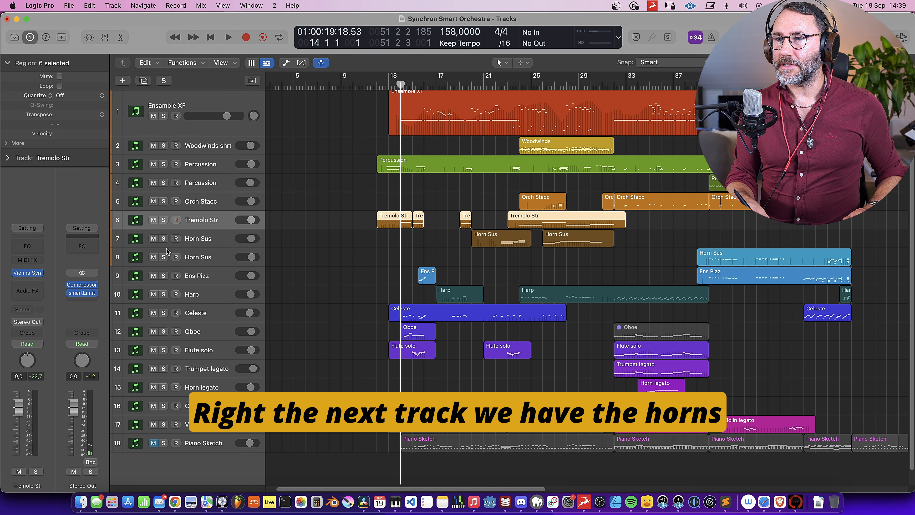
Select the Horn Sus track on row 7, move the playhead to bar 21, and open the track's instrument
click(209, 236)
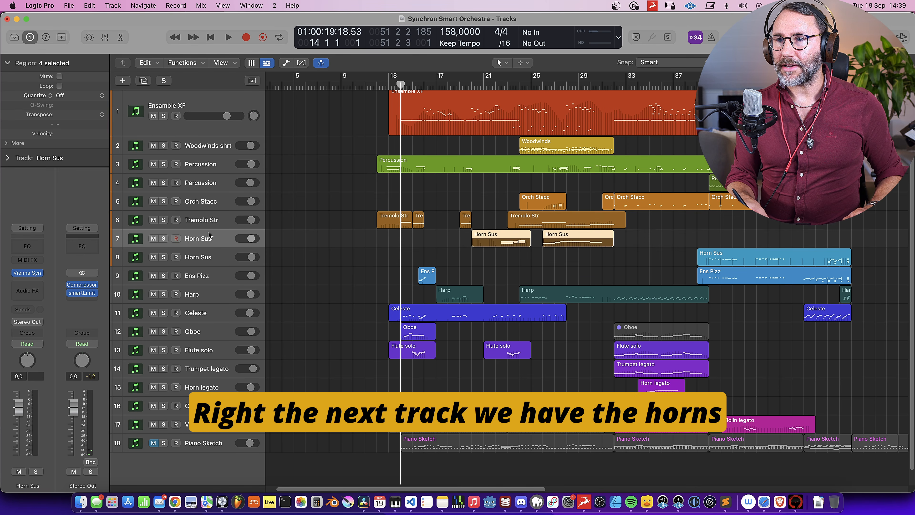
click(492, 85)
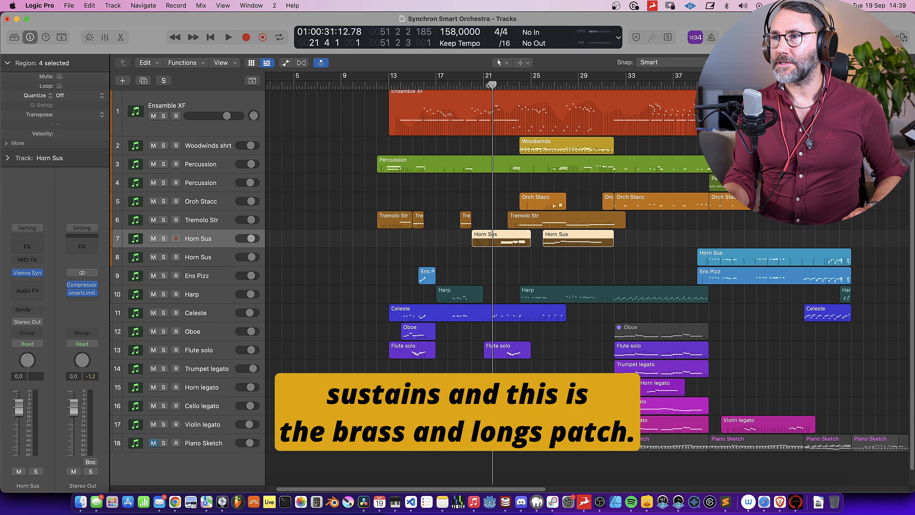
click(29, 273)
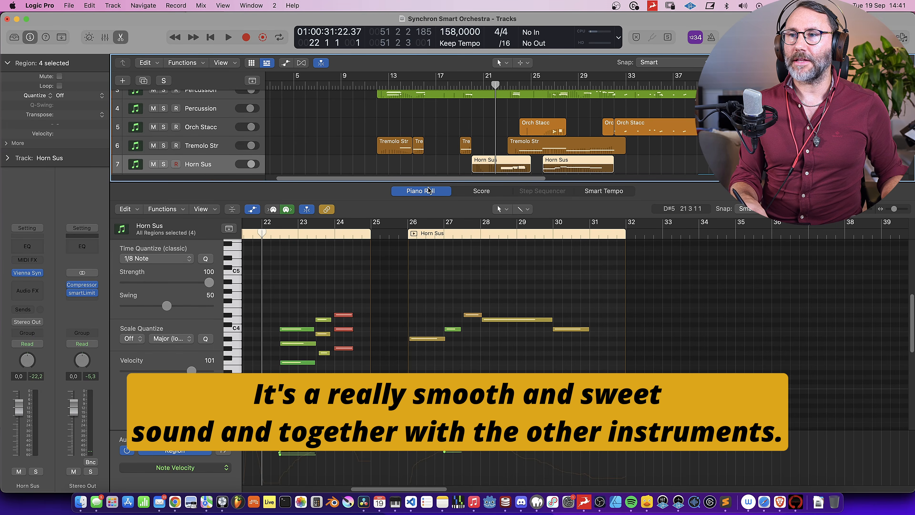
Close the Piano Roll and play the full arrangement from bar 22 to hear the horns with the other instruments
key(e)
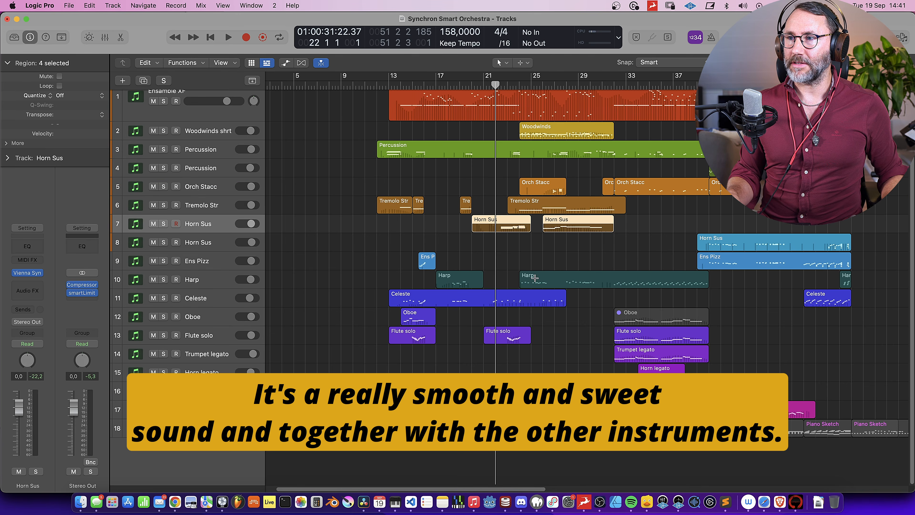
key(space)
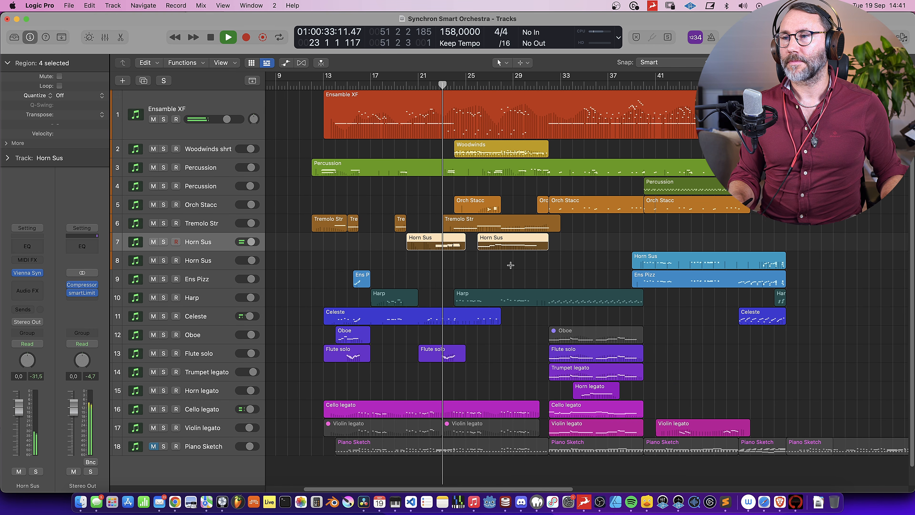
scroll(512, 261, right, 5)
scroll(512, 260, up, 2)
scroll(510, 265, left, 1)
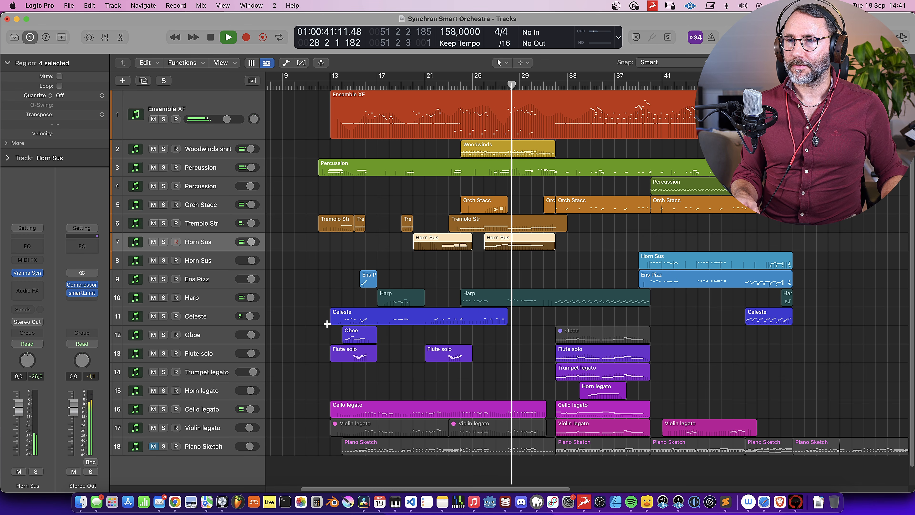
Play the Ens Pizz track in solo from bar 15, and examine the articulation and sections of its instrument
key(space)
click(353, 85)
click(199, 282)
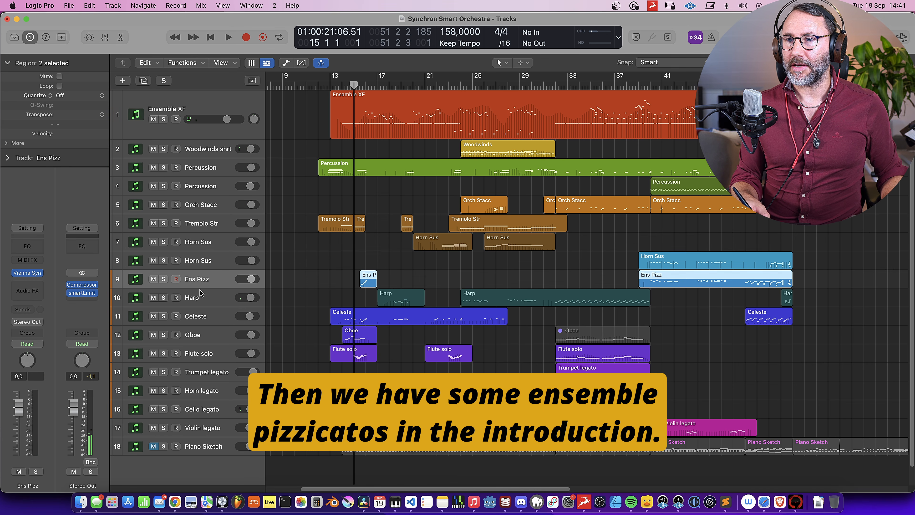
click(162, 280)
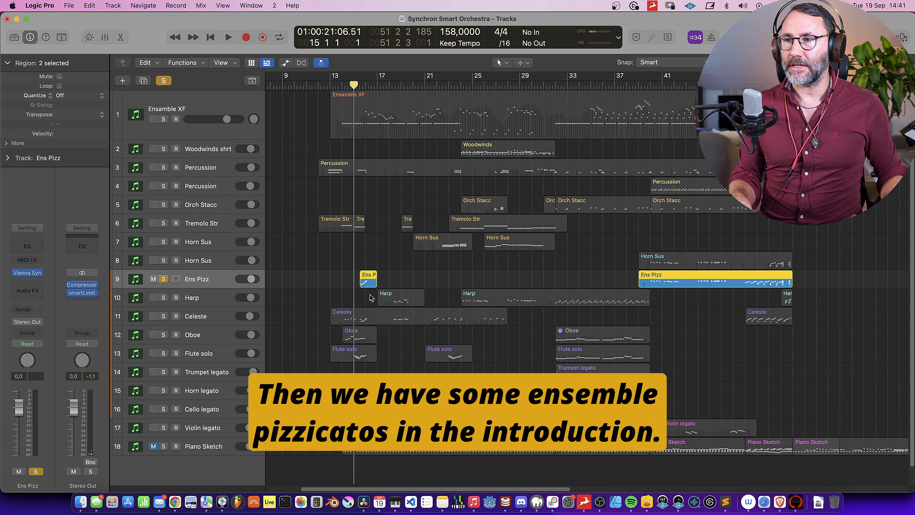
key(space)
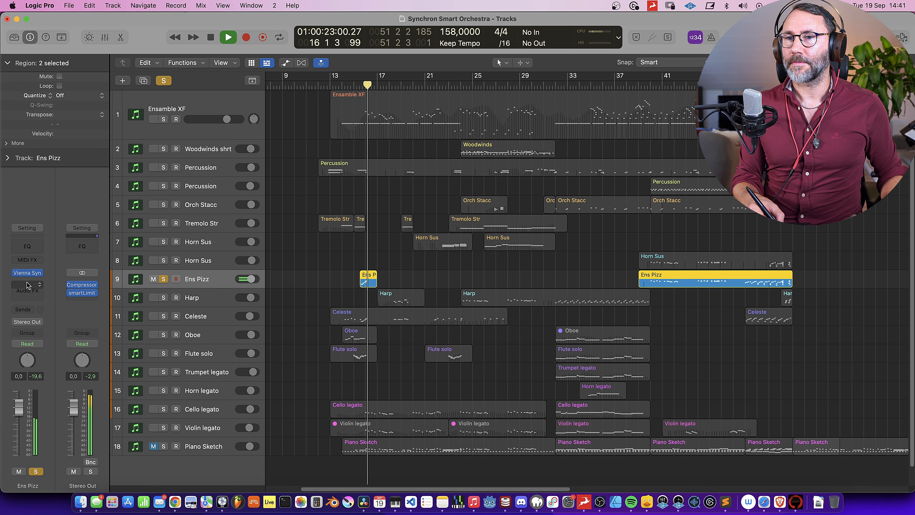
click(27, 273)
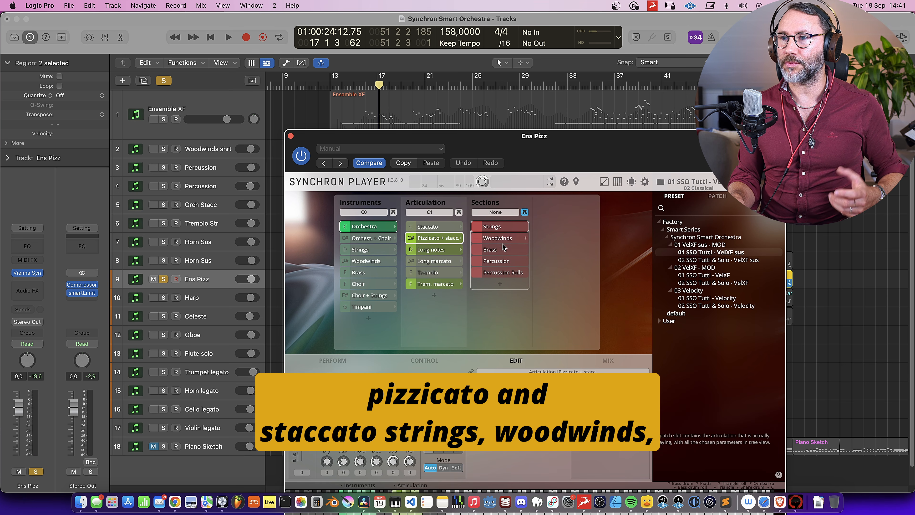
click(291, 136)
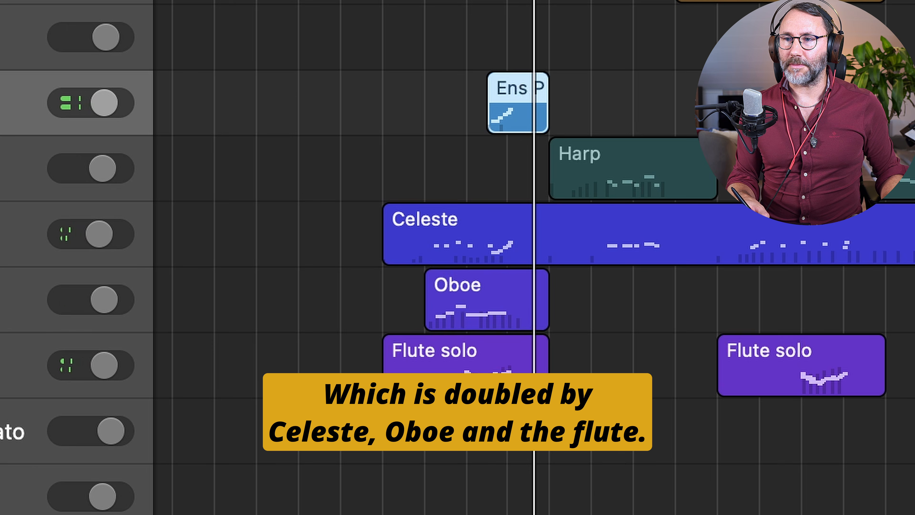
Select the Celeste, Oboe and Flute solo tracks in turn to point out the doubling of the pizzicato line
click(18, 234)
click(18, 300)
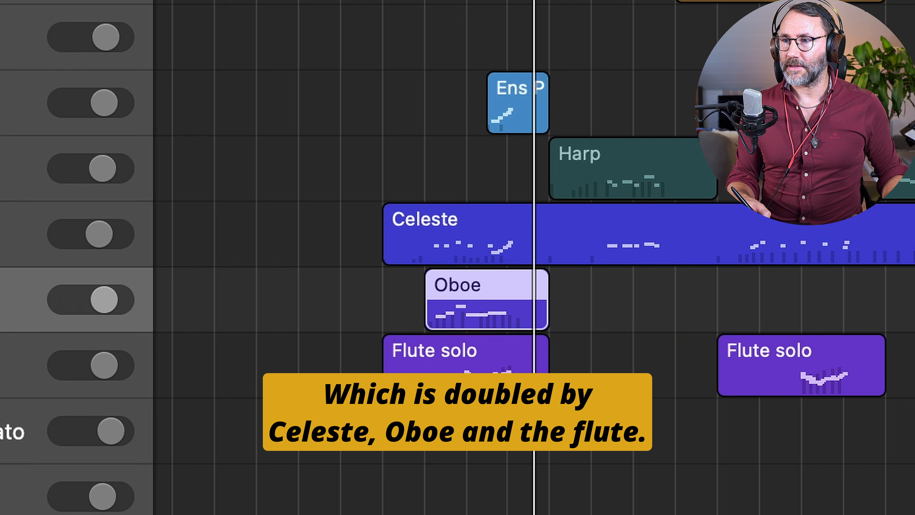
click(18, 365)
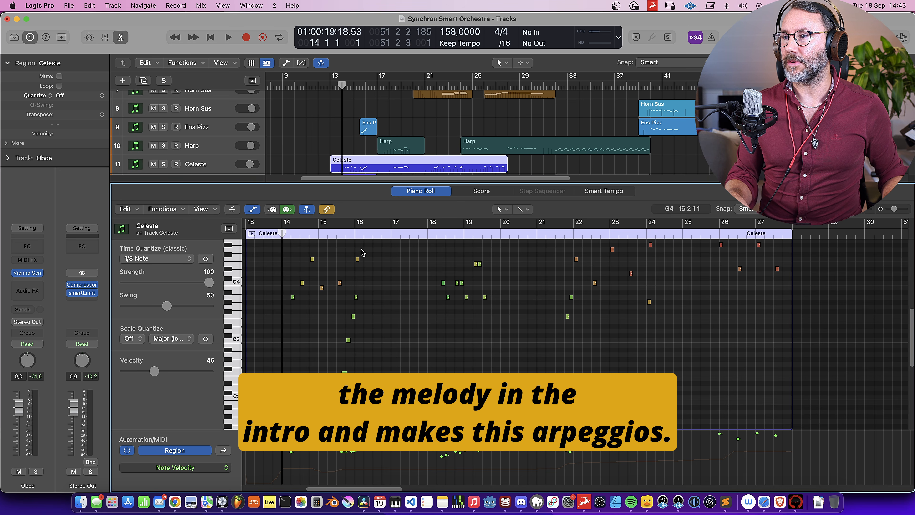
Open the Oboe track's instrument, move its window clear of the editor, and view the Soloists patch folder
click(26, 272)
drag(506, 17, 116, 17)
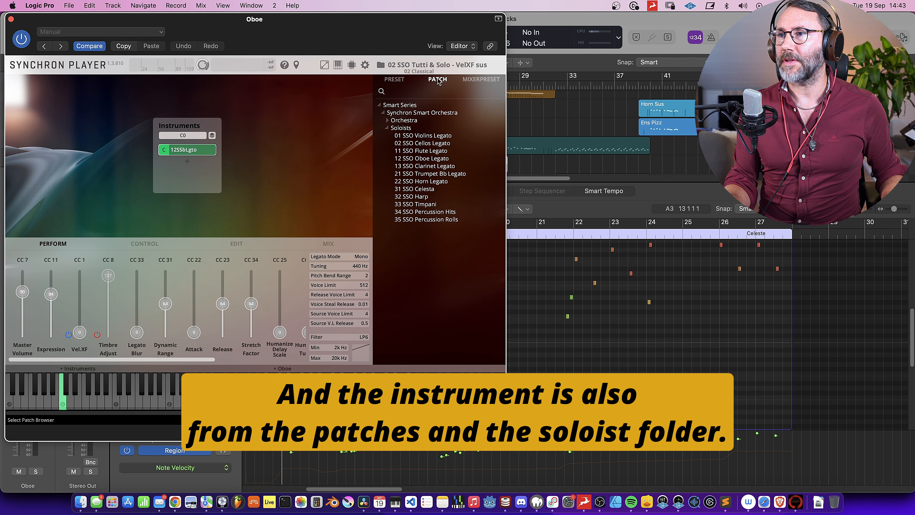
click(391, 128)
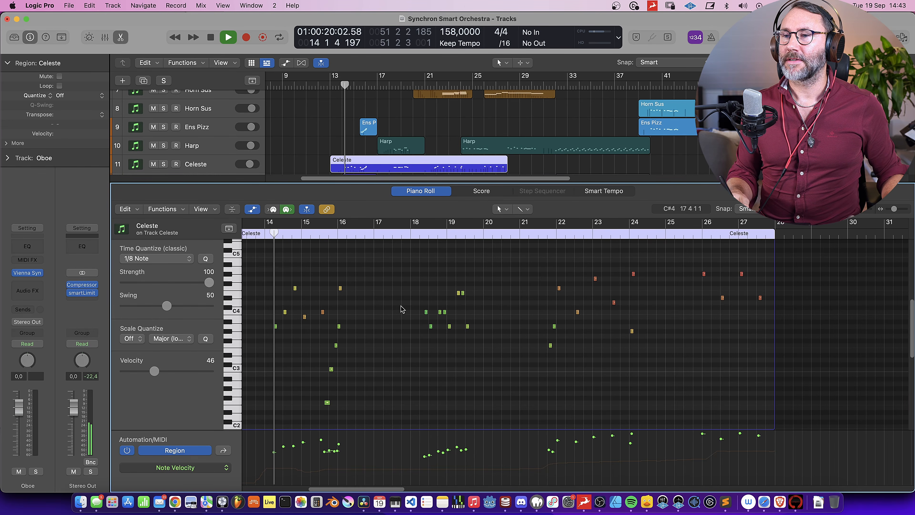
Listen to the Celeste track in solo during playback, and turn its solo off again
click(163, 165)
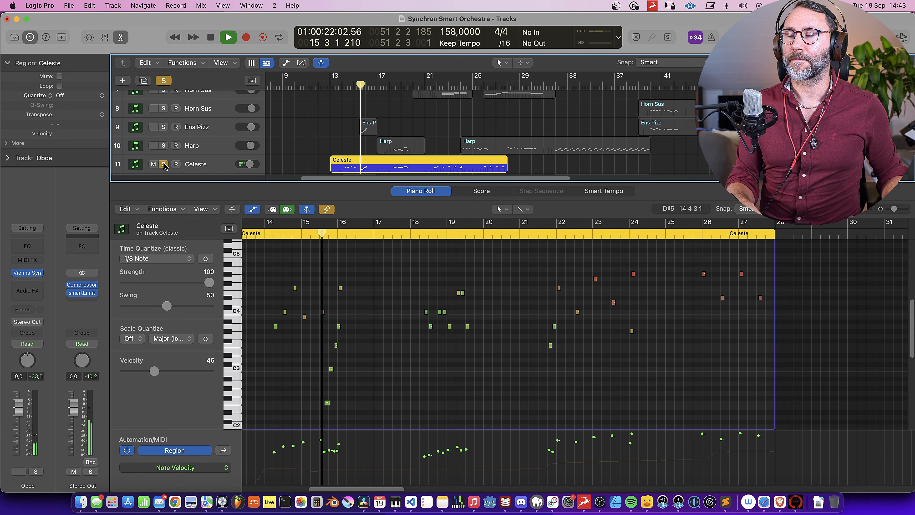
click(164, 165)
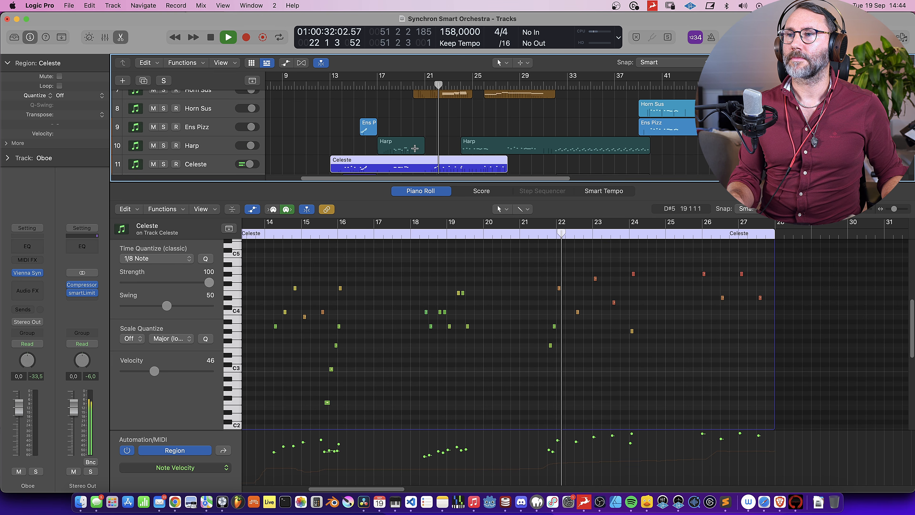
Solo the Harp and Celeste tracks together, and play the doubled notes from around bar 18 and from bar 24
drag(163, 146, 164, 164)
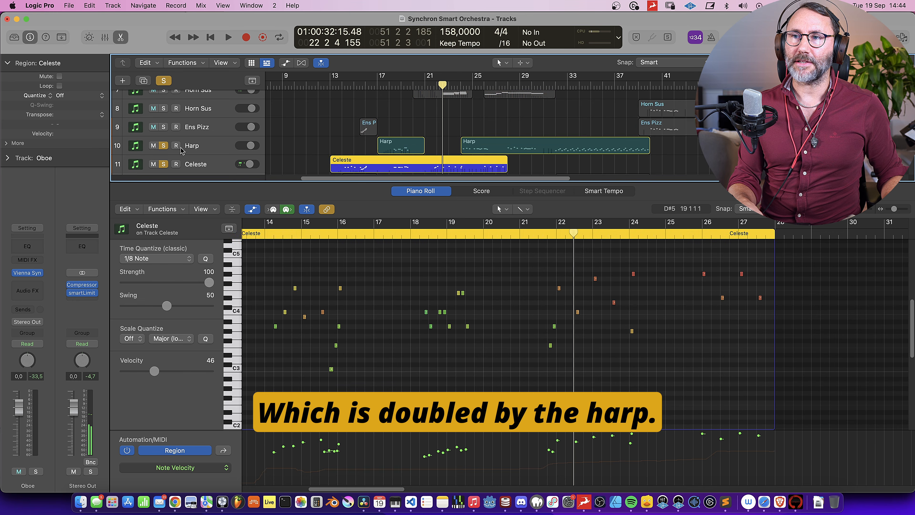
click(194, 145)
click(391, 83)
key(space)
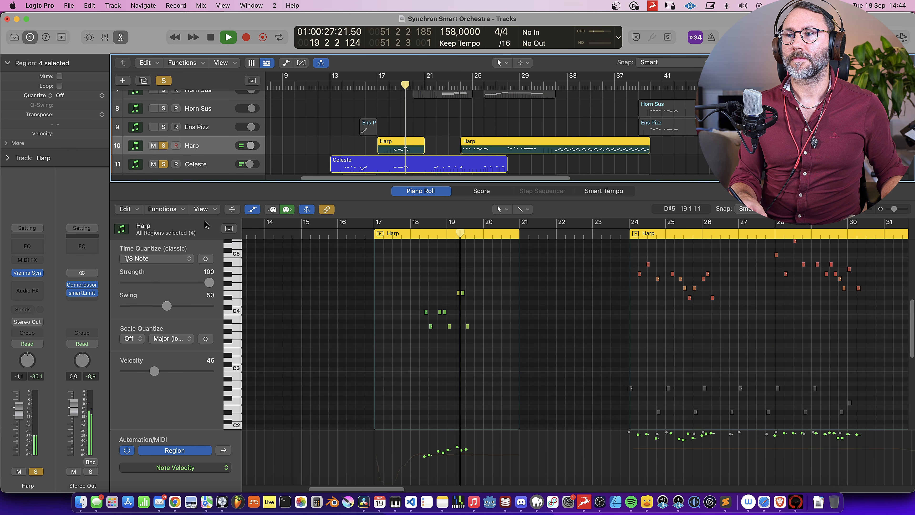
click(464, 89)
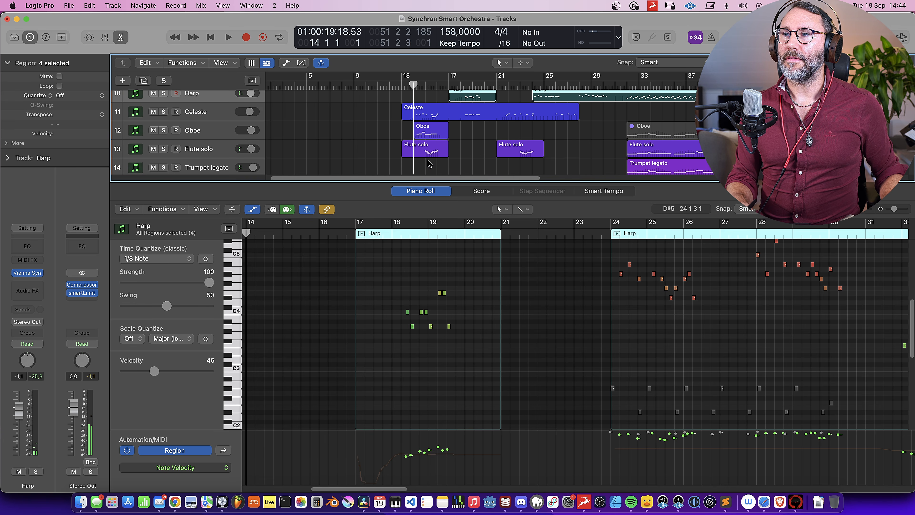
Solo the Oboe track and play its intro melody from bar 14
scroll(428, 164, down, 1)
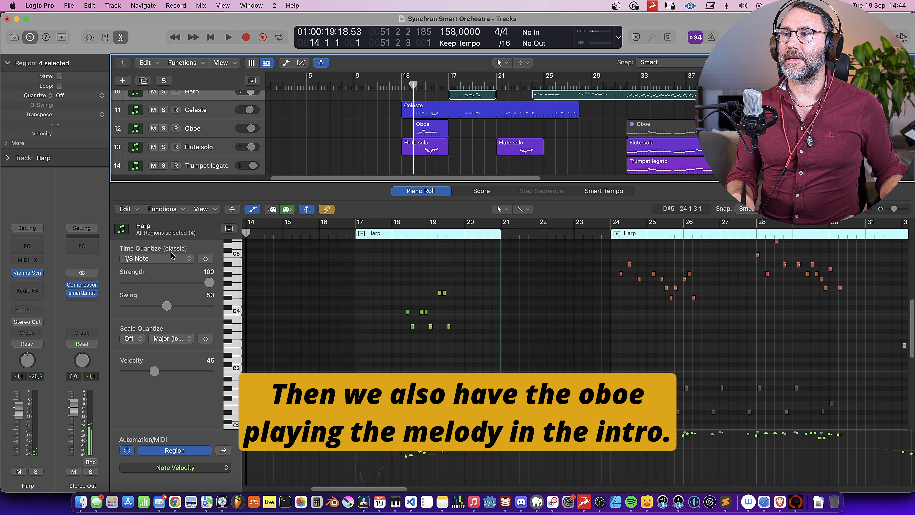
click(202, 133)
key(s)
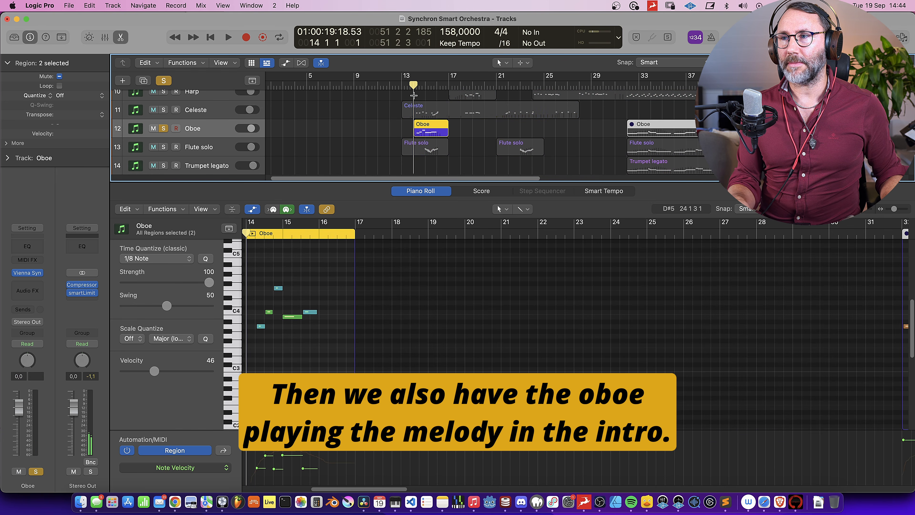
key(space)
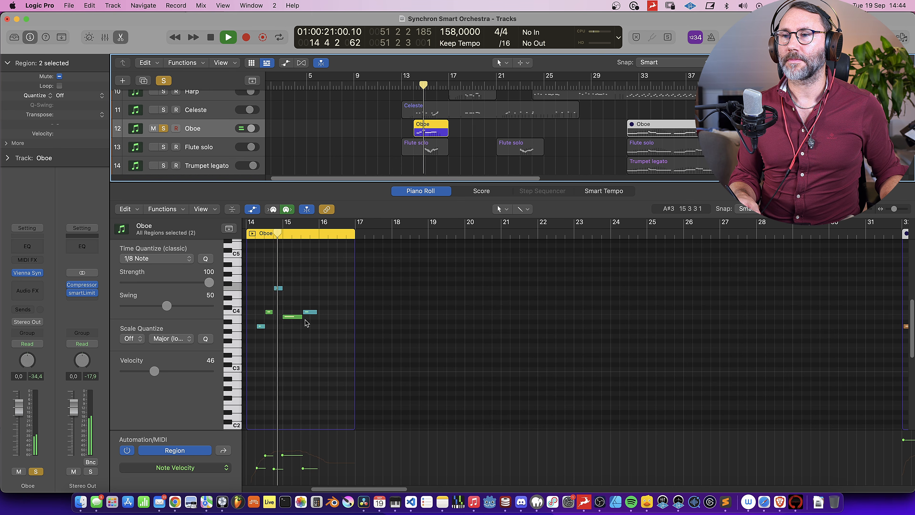
key(space)
Open the Woodwinds equalizer in the mixer of the Oboe track's instrument, and compare the sound with the EQ off and on
click(28, 273)
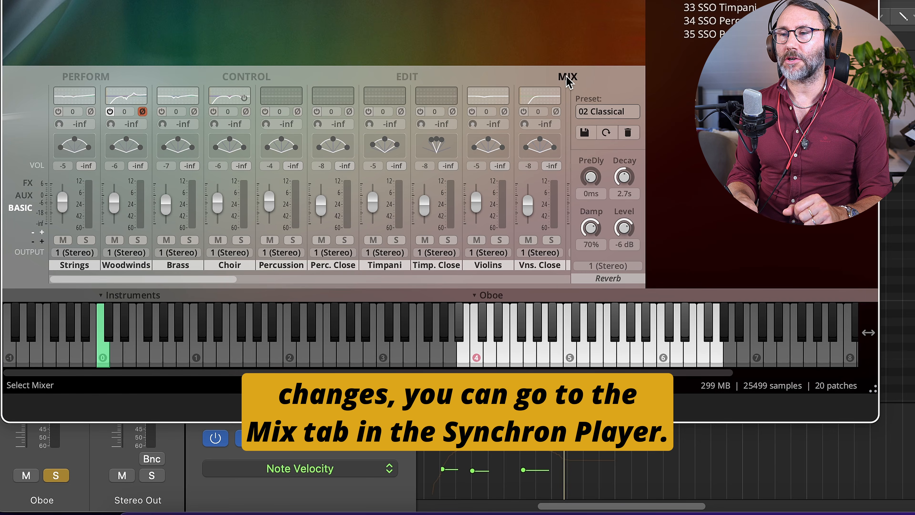
double_click(139, 98)
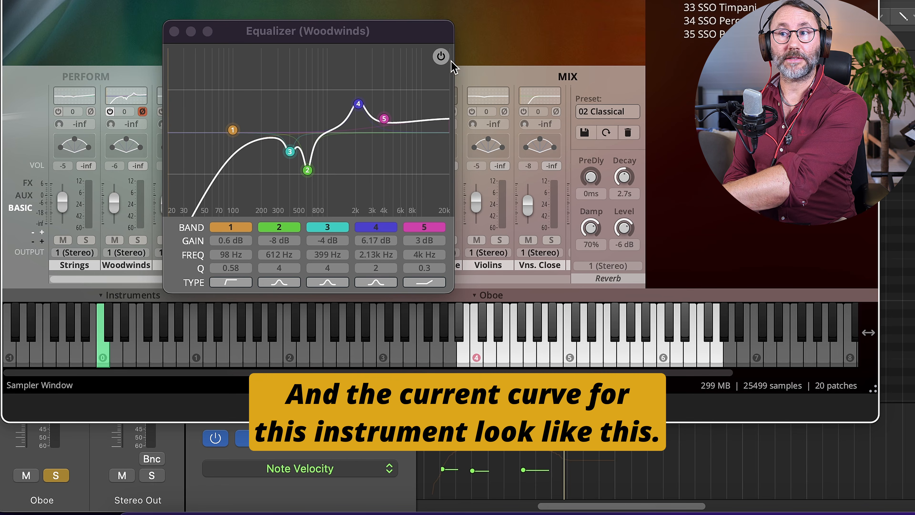
click(442, 61)
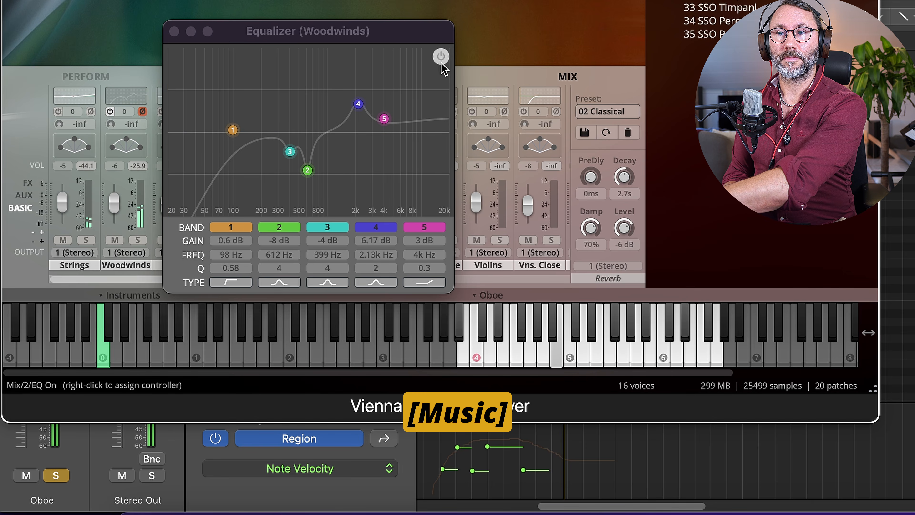
click(442, 59)
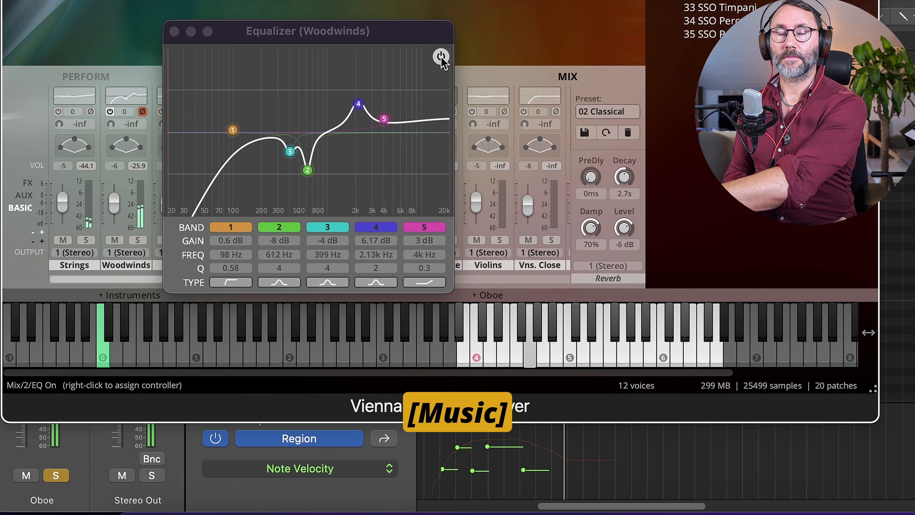
click(441, 58)
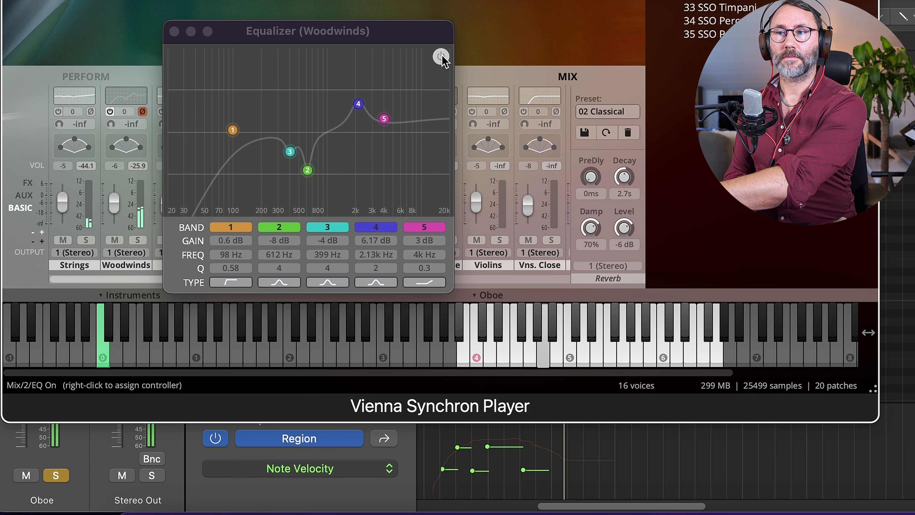
click(442, 58)
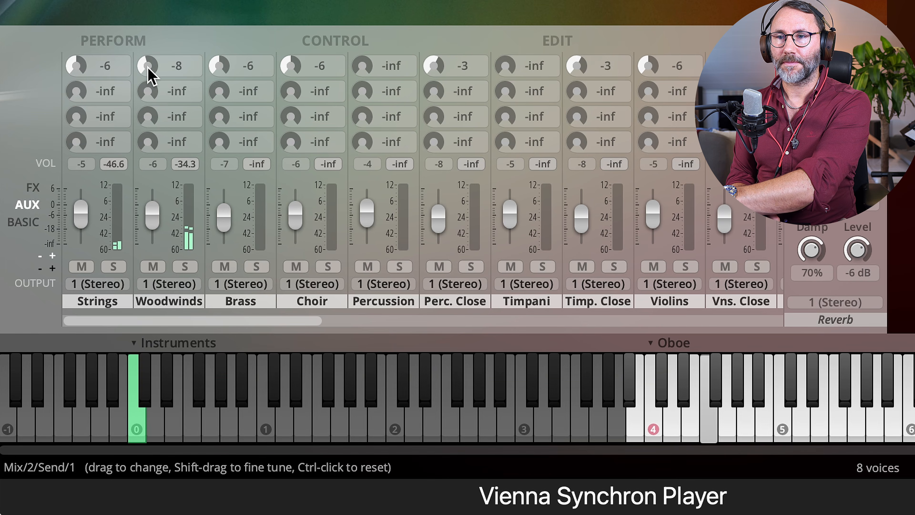
Raise the Woodwinds channel's first aux send to 2.99, and load the mixer preset 03 Long and lush
drag(147, 65, 148, 47)
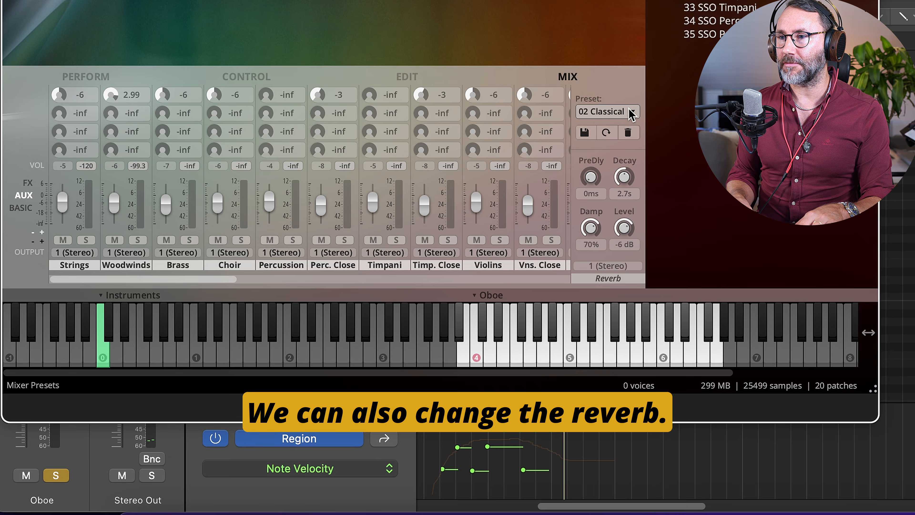
click(631, 113)
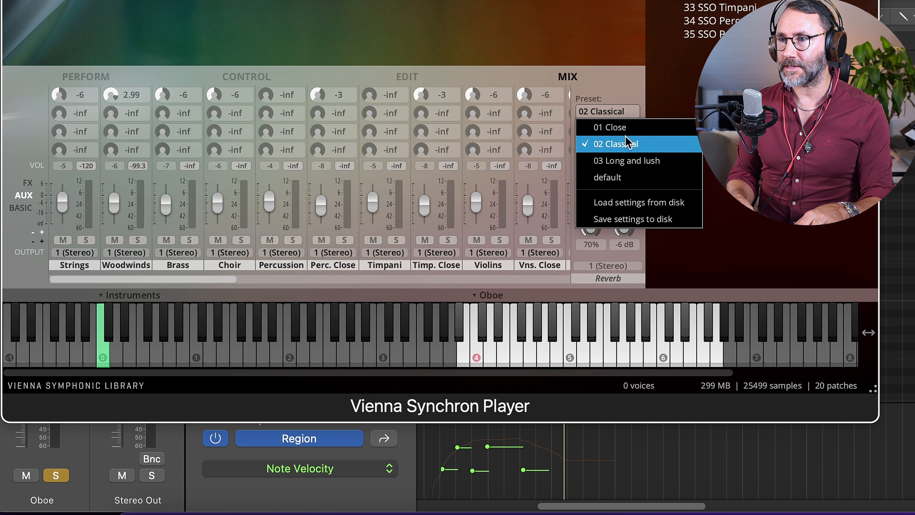
click(645, 161)
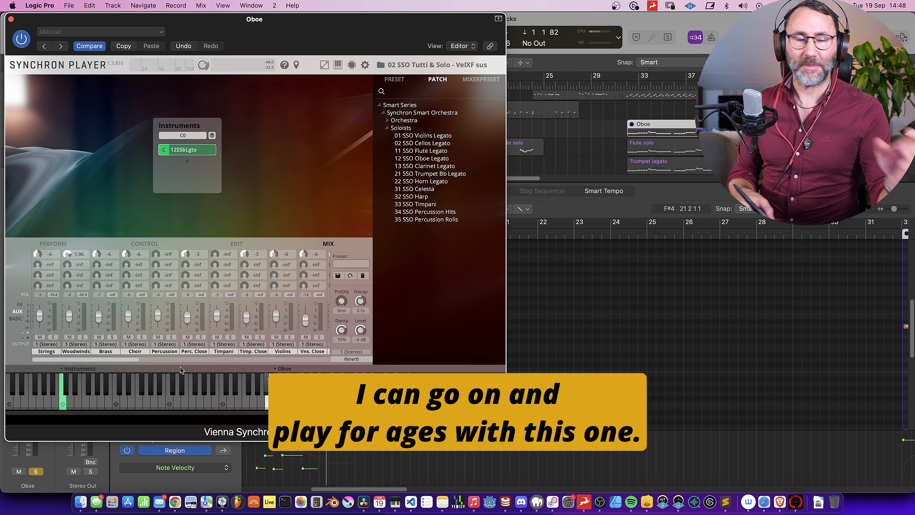
Lower the Woodwinds channel's first aux send, reload the mixer preset 02 Classical in the Oboe track's instrument, and close the instrument
drag(68, 254, 67, 260)
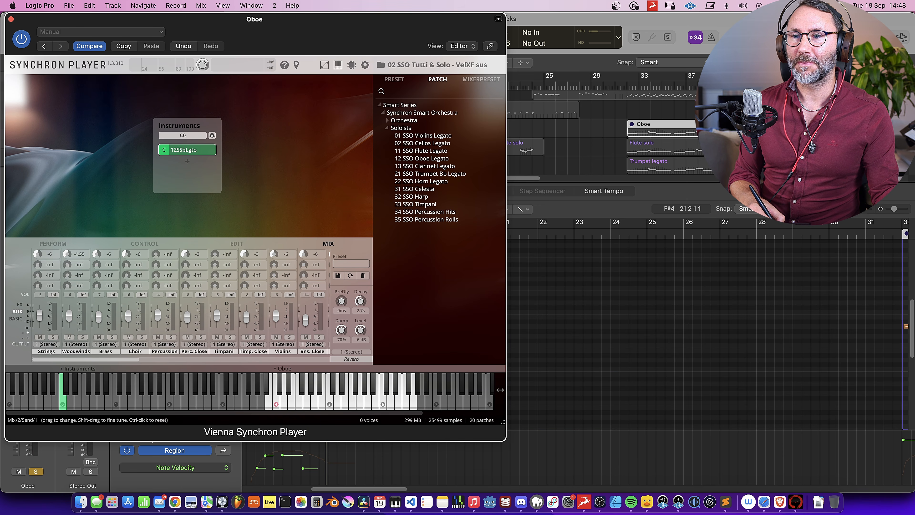
click(358, 265)
click(362, 282)
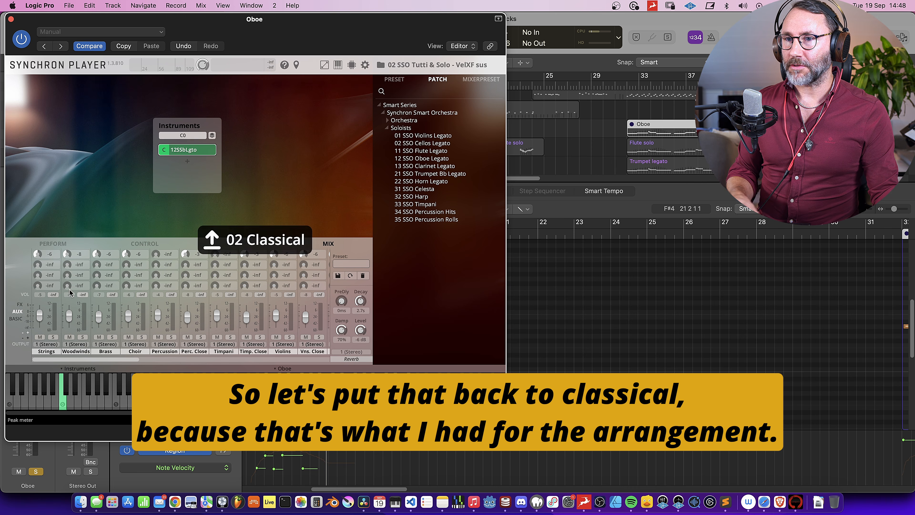
click(11, 19)
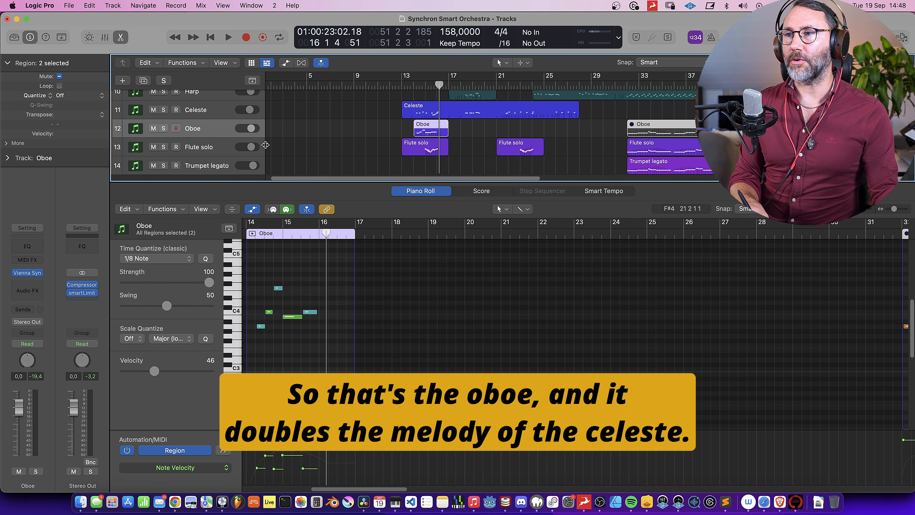
Play the passage from around bar 14 with all tracks, and examine the Flute solo fill around bar 15 in the Piano Roll
double_click(408, 88)
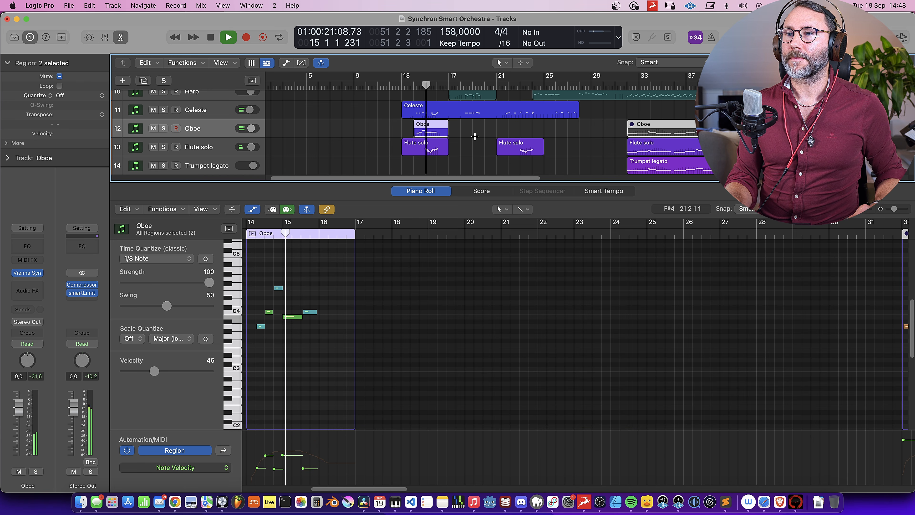
key(space)
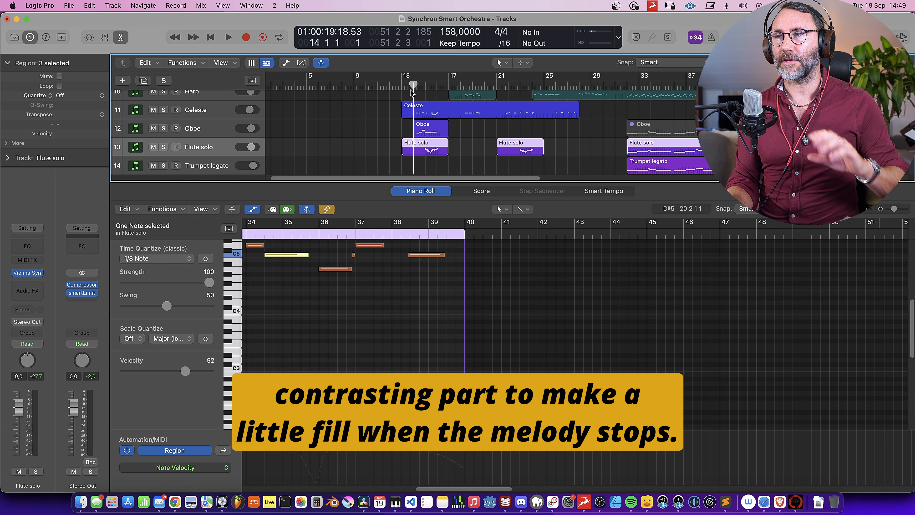
key(space)
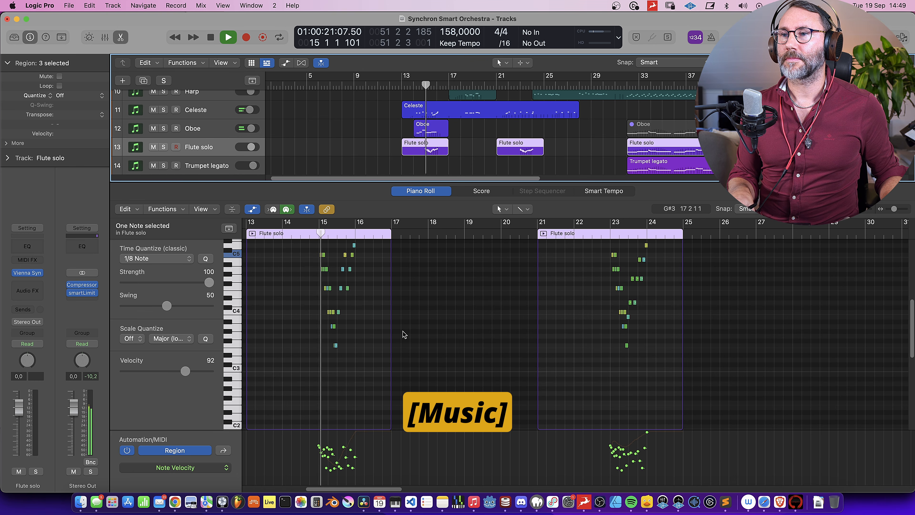
scroll(402, 332, up, 5)
scroll(403, 335, down, 5)
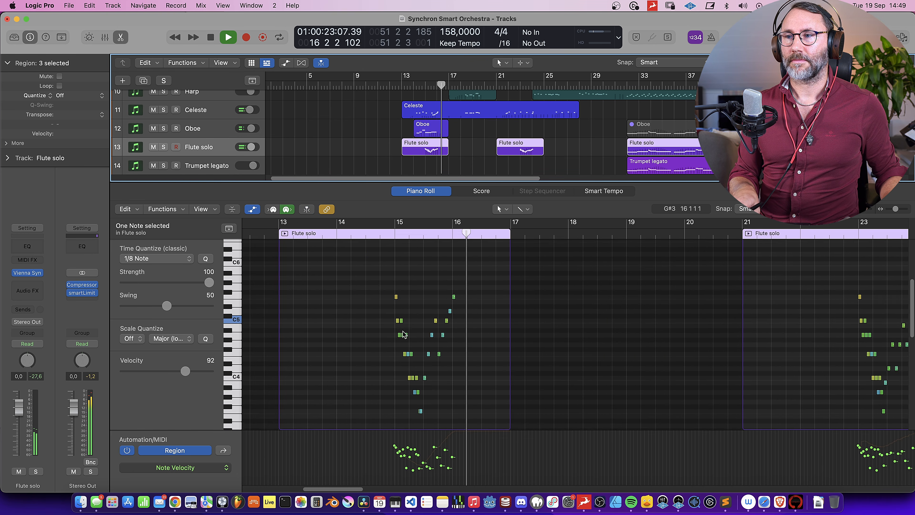
key(space)
Solo the Flute solo track and open its instrument to show the patch
click(165, 148)
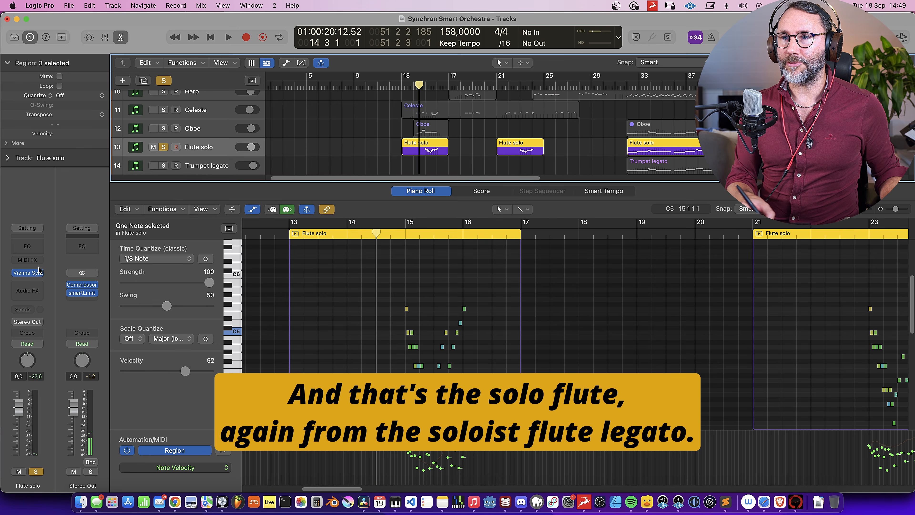
click(27, 273)
drag(575, 141, 312, 25)
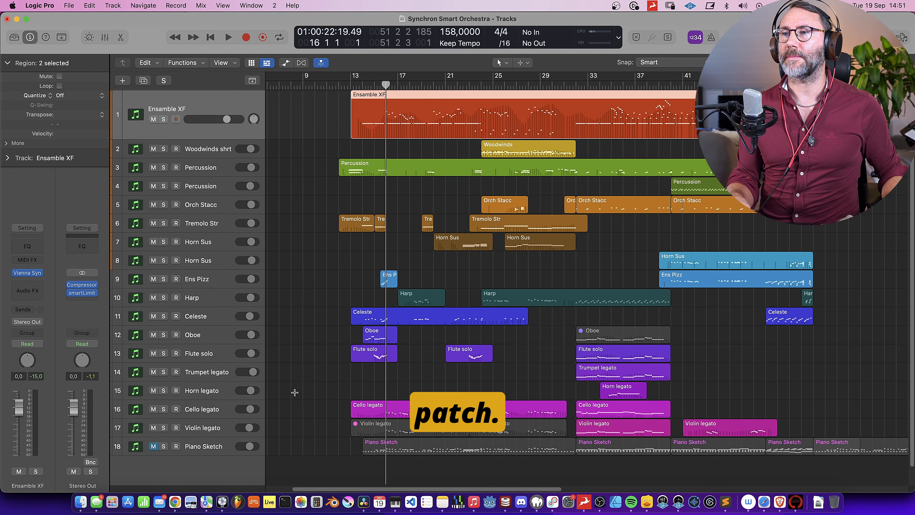
Solo the Cello legato track, play it from bar 16, and select the track
click(163, 409)
key(space)
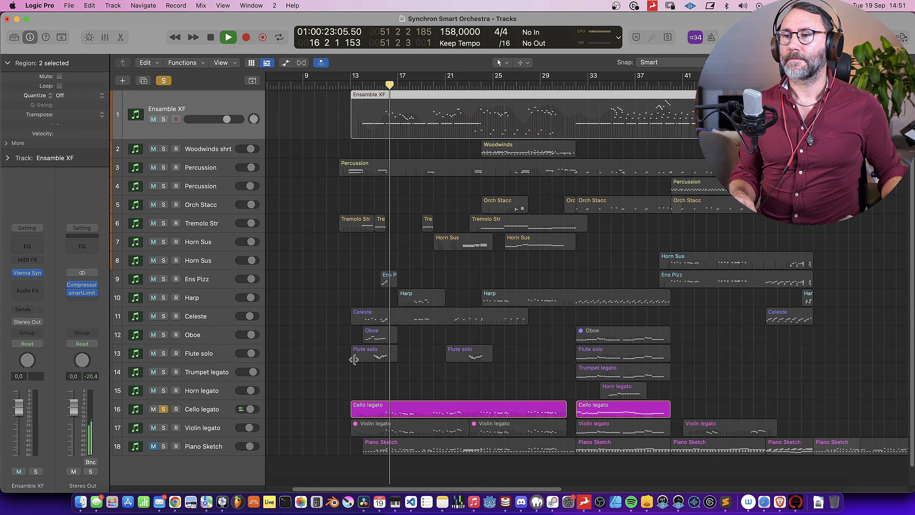
click(201, 410)
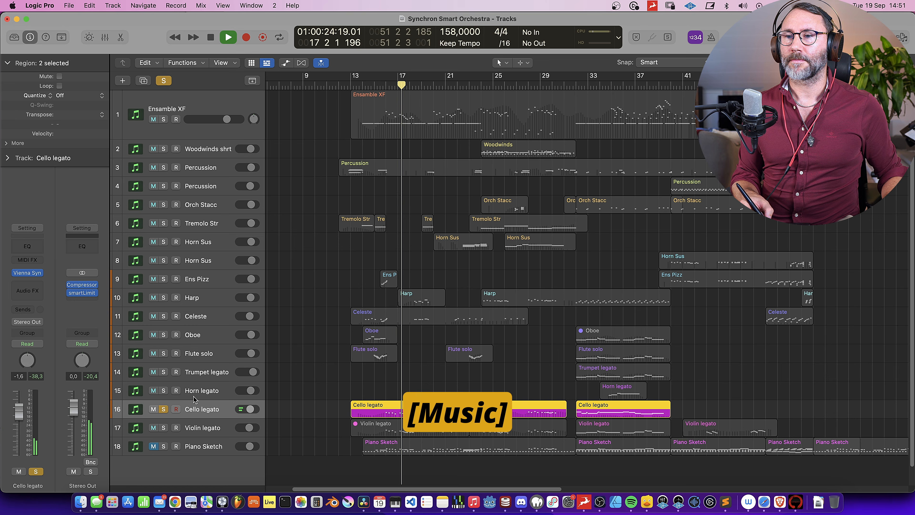
View the patch in the Cello legato track's instrument, close it, and play the cello unsoloed within the full arrangement
click(28, 273)
click(364, 163)
drag(387, 165, 105, 46)
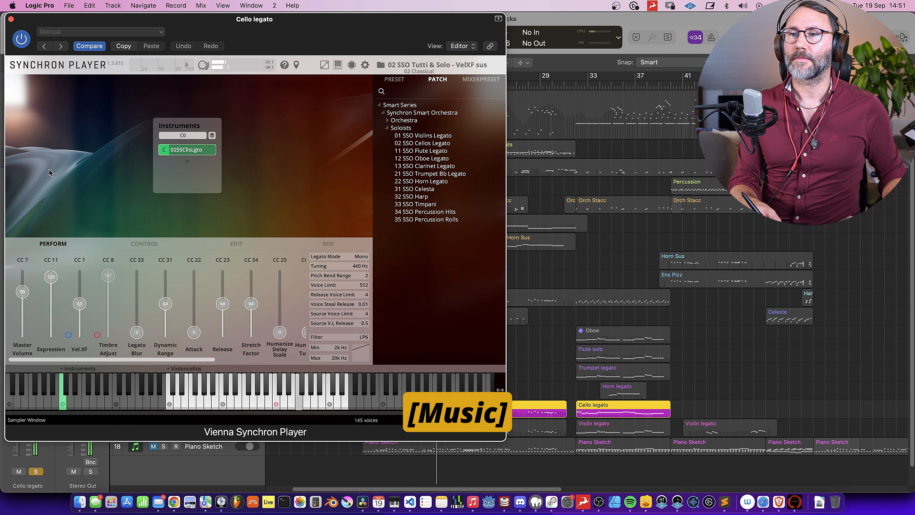
click(10, 19)
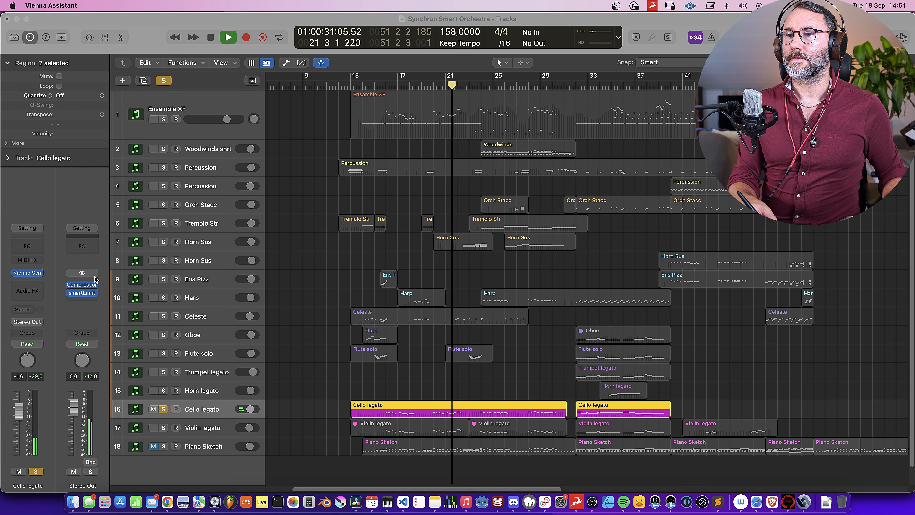
click(163, 410)
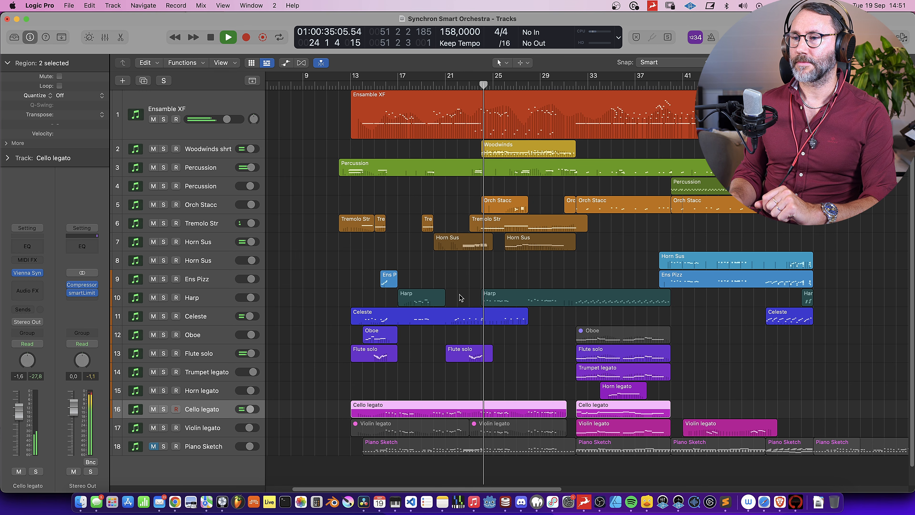
scroll(585, 279, right, 5)
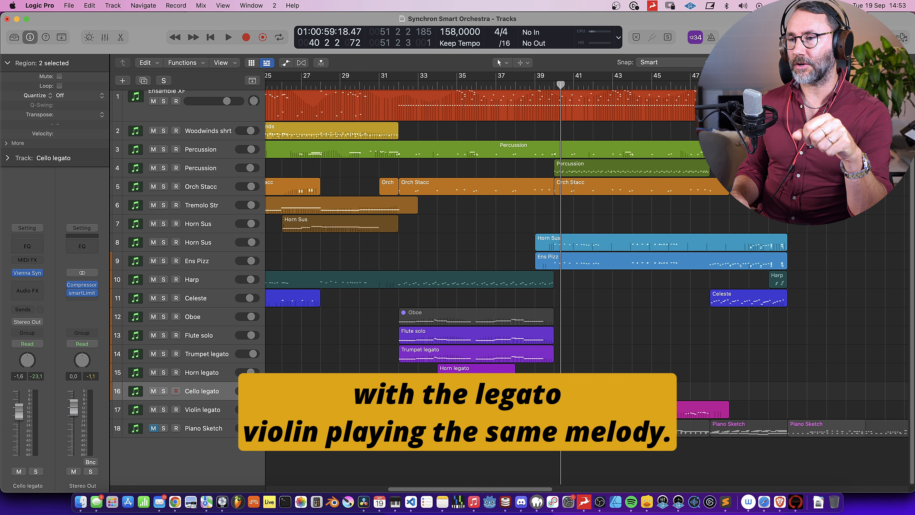
Solo the Violin legato, Trumpet legato and Flute solo tracks, and play their shared melody from bar 32
click(163, 410)
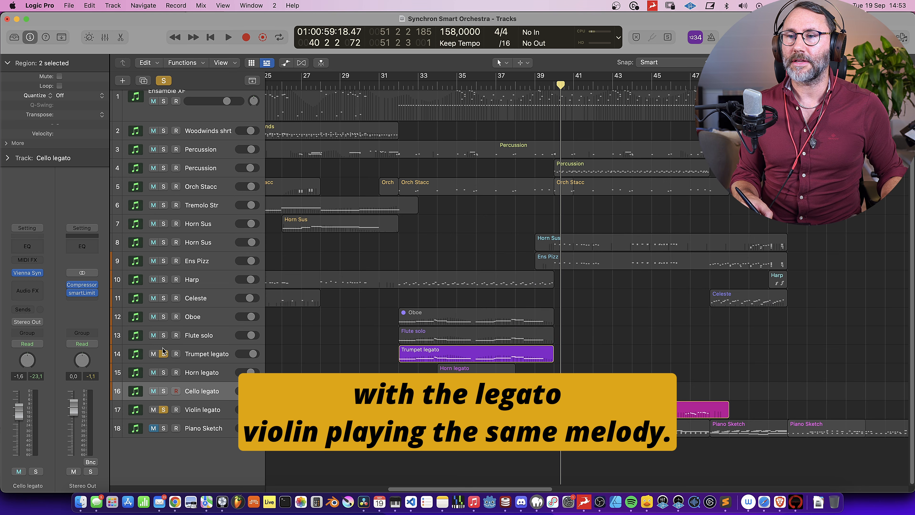
click(398, 87)
key(space)
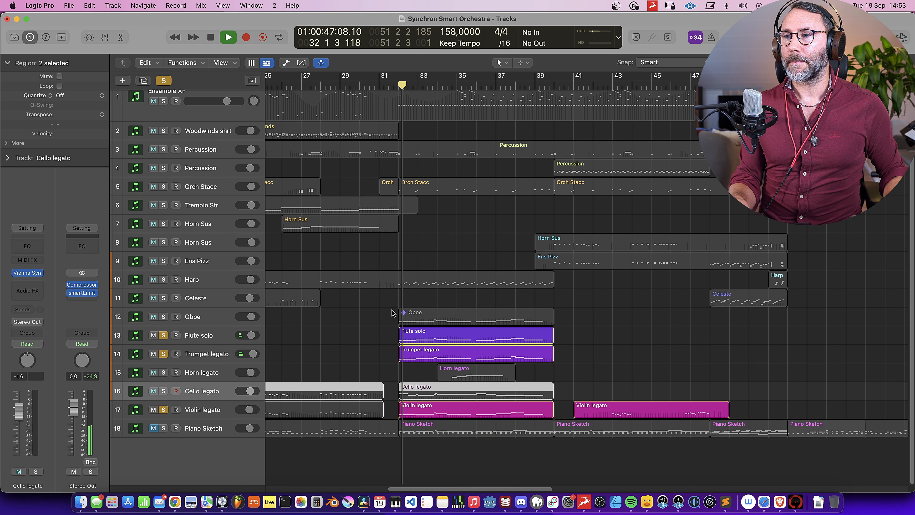
Open the Flute solo region at bar 32 in the Piano Roll, and examine its melody notes and velocities during playback
click(433, 333)
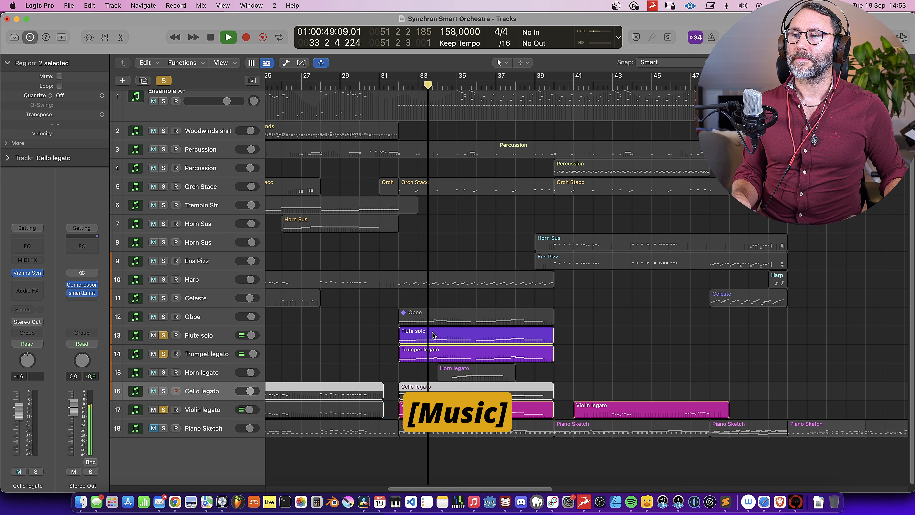
double_click(442, 335)
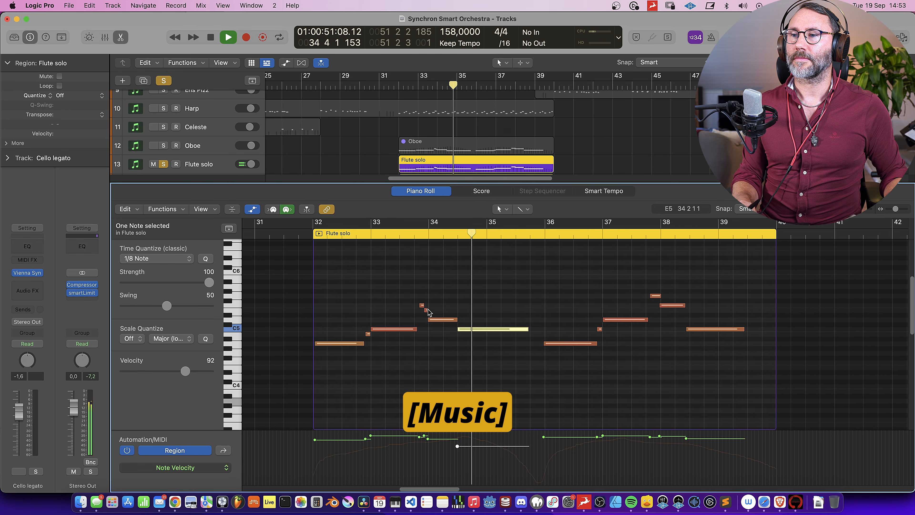
scroll(428, 309, down, 5)
scroll(427, 309, right, 4)
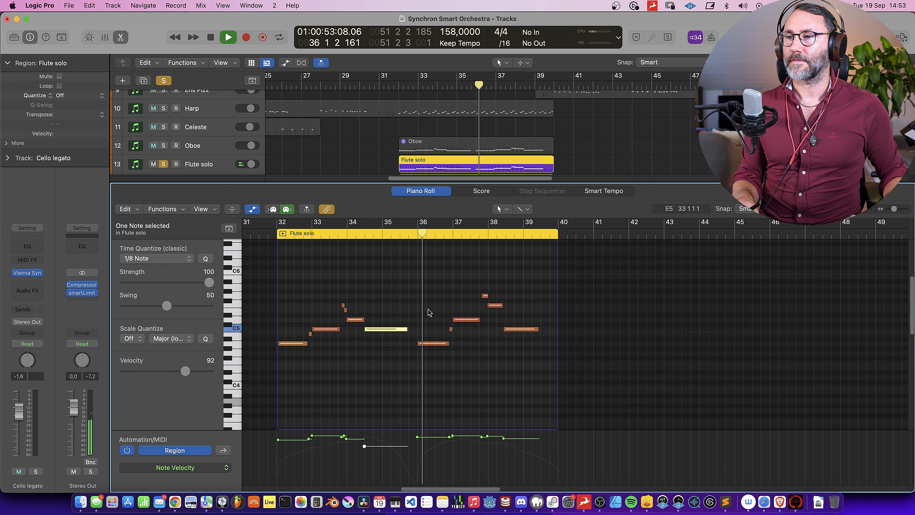
click(215, 468)
click(214, 473)
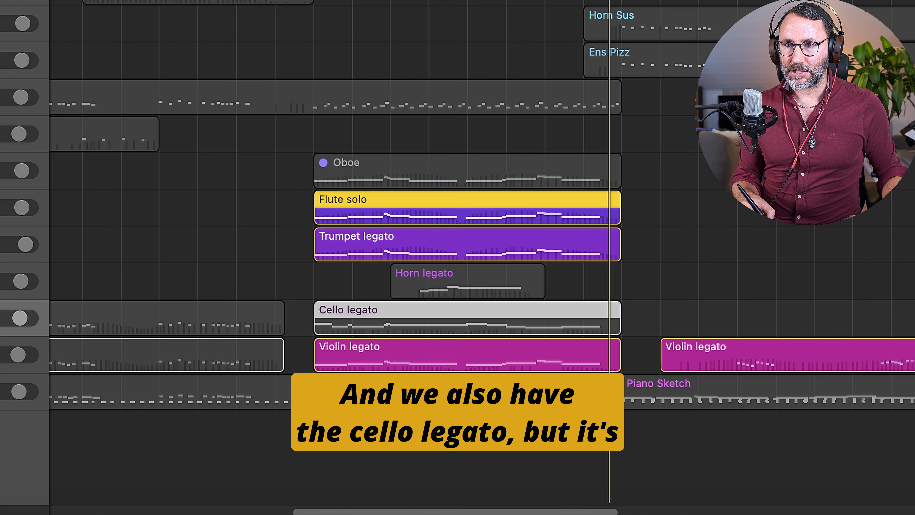
Show the Cello legato region at bar 32 together with the flute in the Piano Roll, and compare their melodies
click(363, 312)
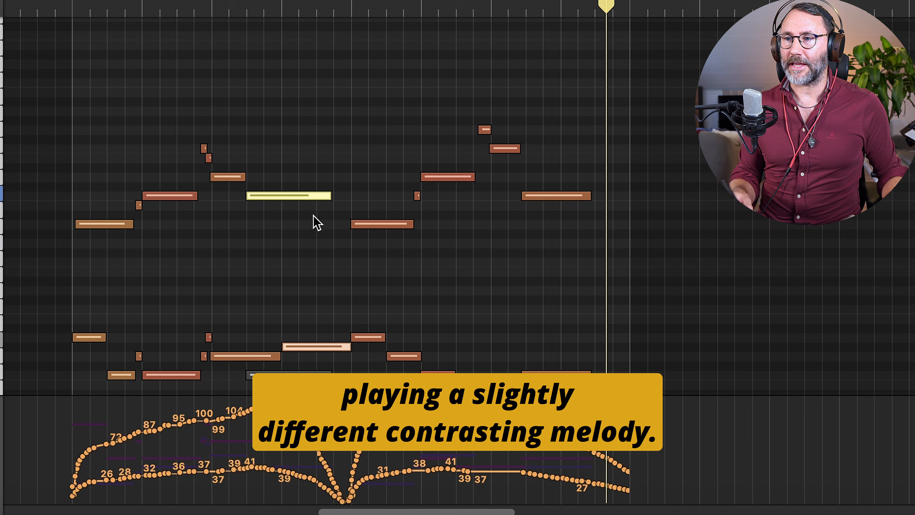
scroll(316, 220, down, 2)
scroll(317, 220, left, 2)
scroll(317, 222, up, 1)
scroll(317, 221, right, 2)
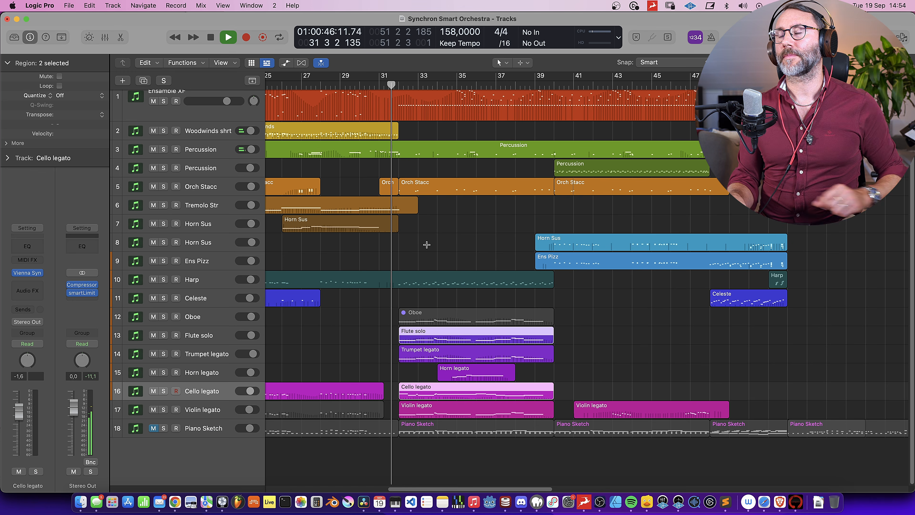
Play the full arrangement through the section at bar 32, and open the Flute solo track's instrument to inspect it
scroll(426, 244, up, 1)
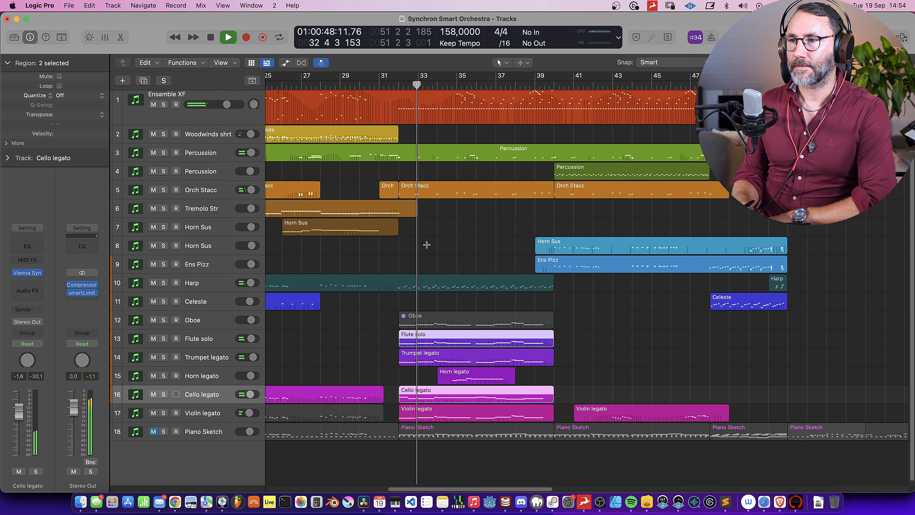
scroll(426, 245, up, 2)
click(214, 353)
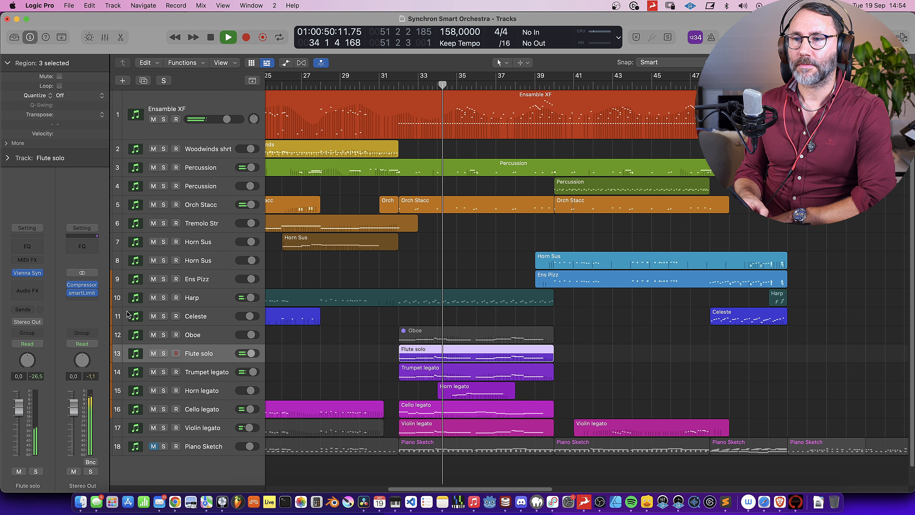
click(29, 272)
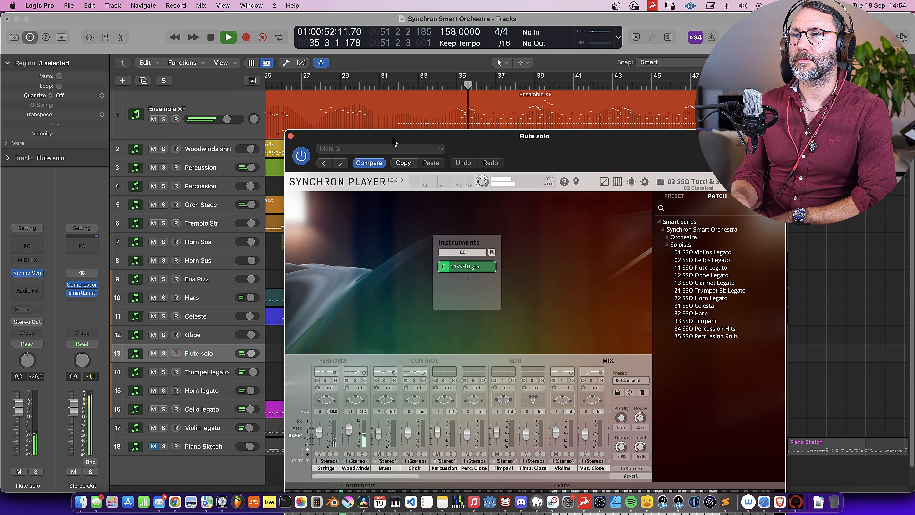
drag(415, 138, 134, 4)
click(322, 65)
click(333, 88)
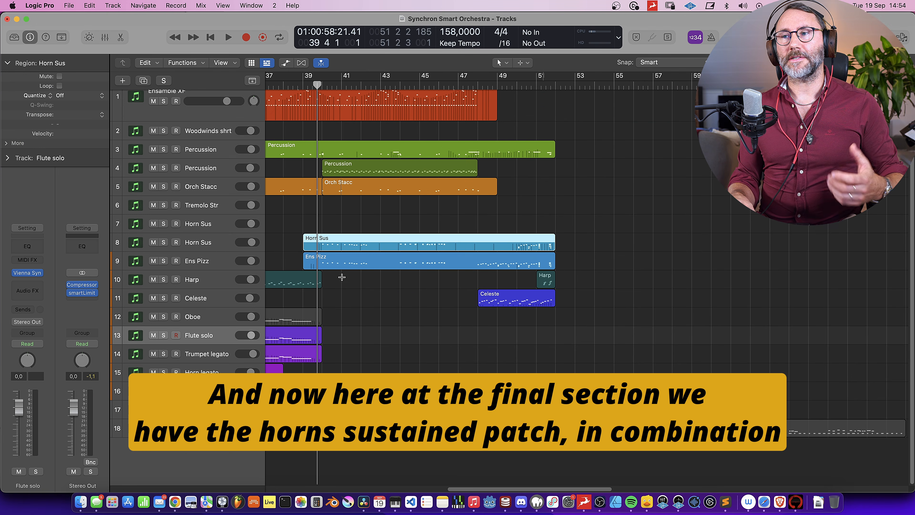
Open the instrument of the second Horn Sus track (track 8) to view its loaded patch, and close it
click(204, 244)
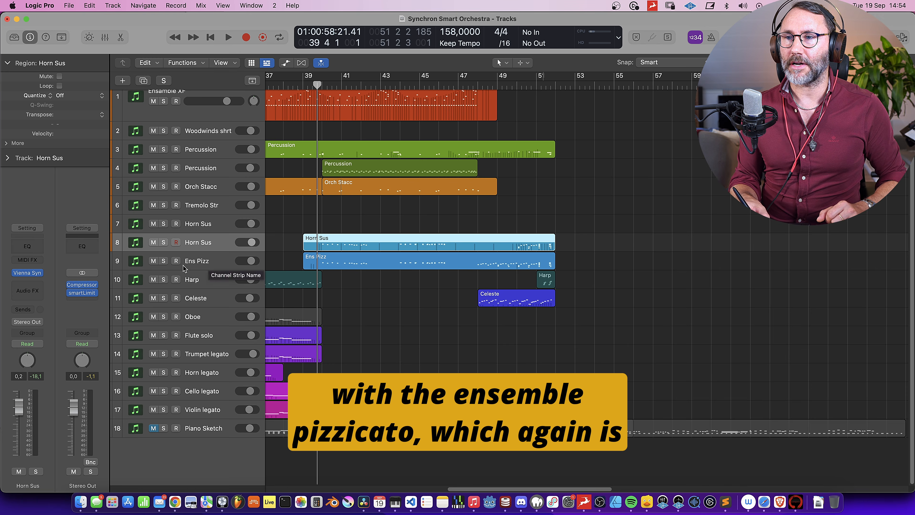
click(27, 272)
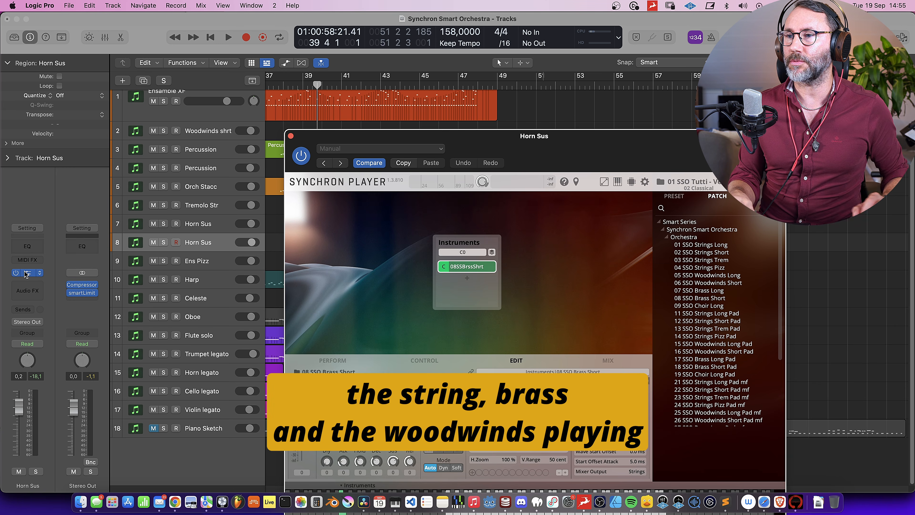
click(291, 136)
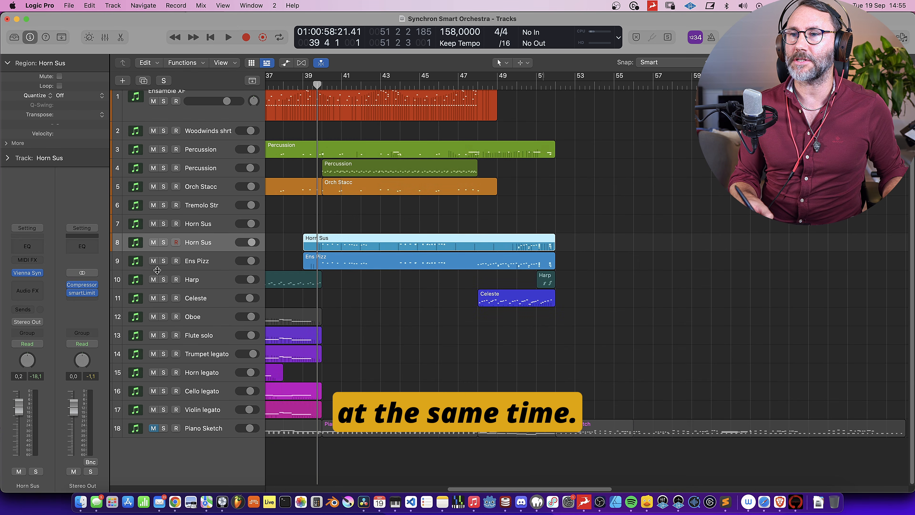
Solo the Ens Pizz track and the Horn Sus track 8, and play their final-section melody with the Piano Roll open
click(165, 260)
click(164, 242)
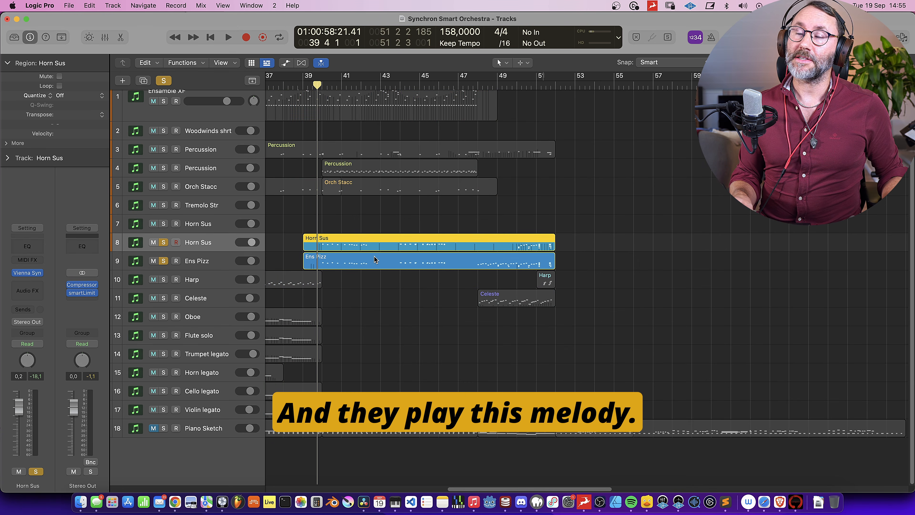
key(e)
key(space)
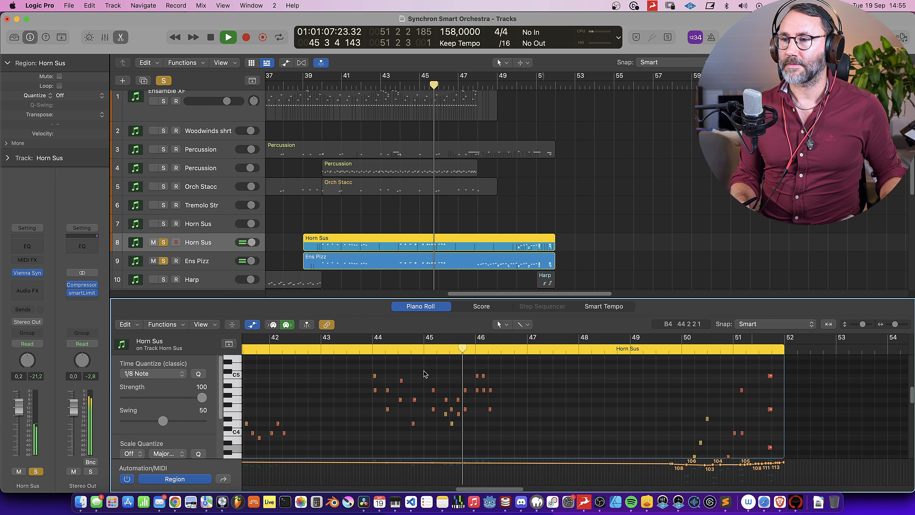
Examine the Horn Sus notes of the second repetition around bar 44, close the Piano Roll, and replay the passage
key(space)
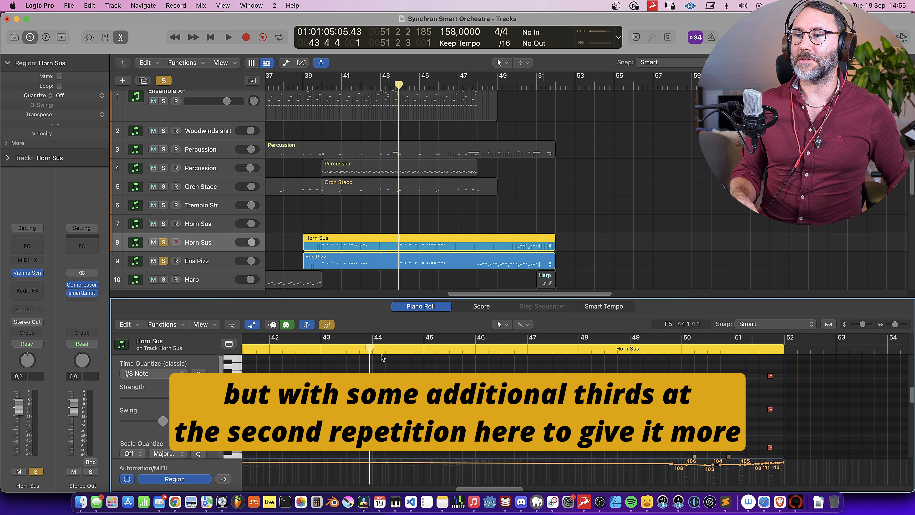
scroll(382, 355, left, 4)
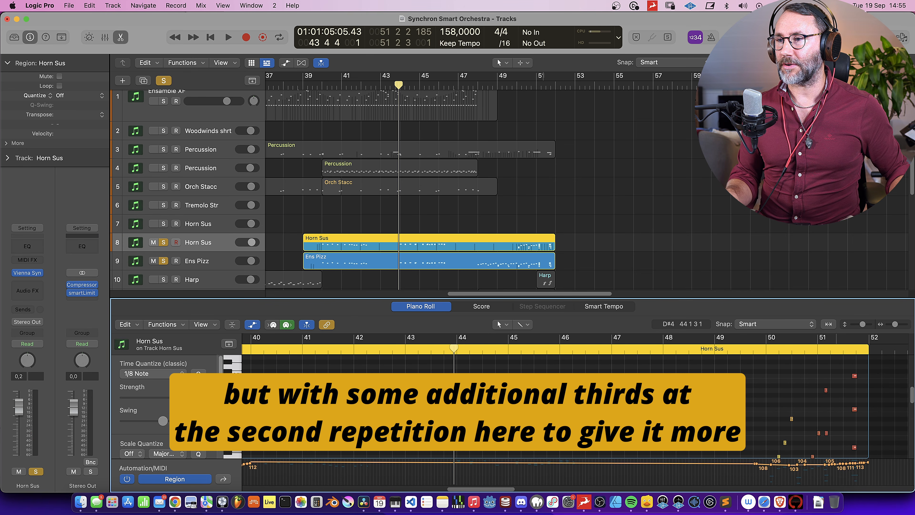
click(428, 307)
key(space)
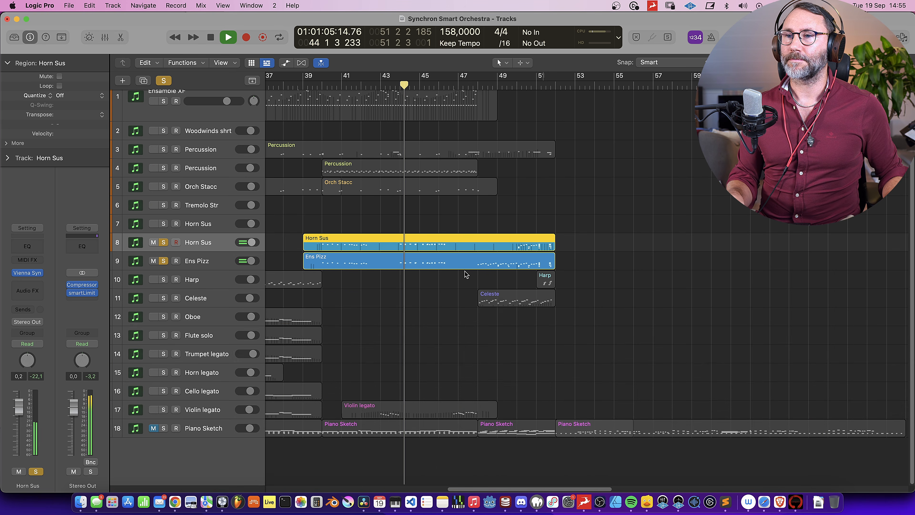
Clear all track solos and play the full arrangement through the passage around bars 45 to 47
key(ctrl+alt+super+s)
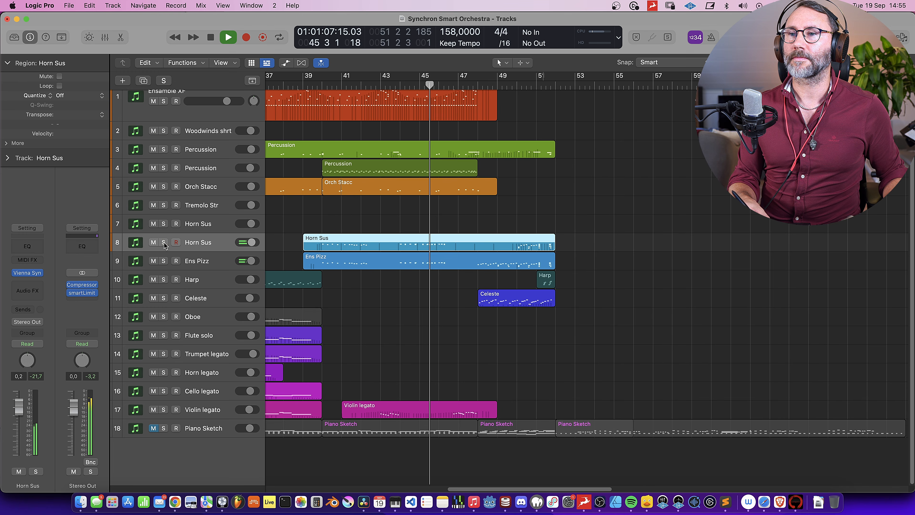
scroll(439, 219, right, 6)
scroll(439, 218, up, 1)
scroll(439, 219, left, 2)
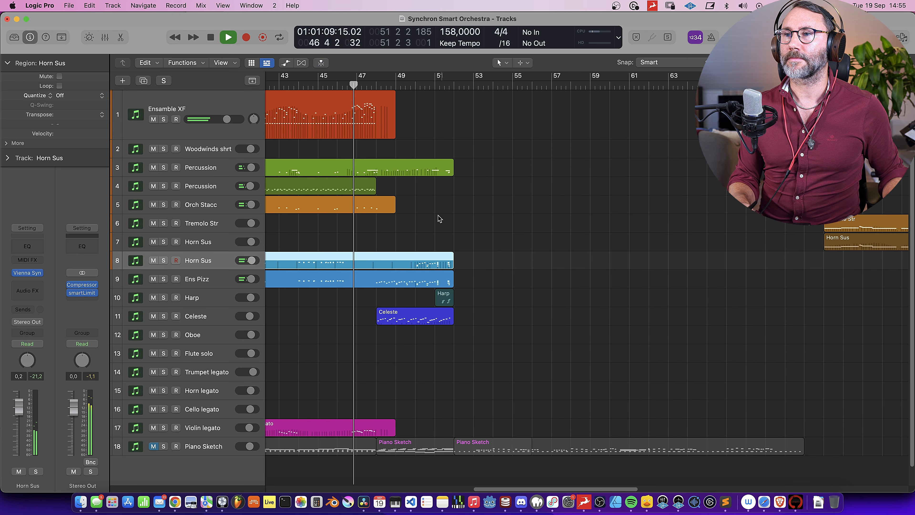
scroll(439, 219, left, 3)
key(space)
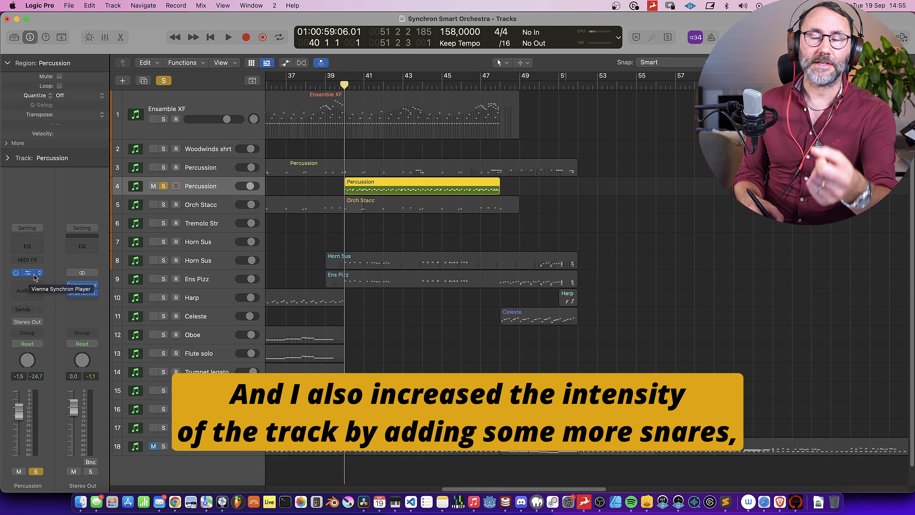
View the loaded patch of the second Percussion track (track 4), and play its soloed snare region with the Piano Roll open
click(31, 274)
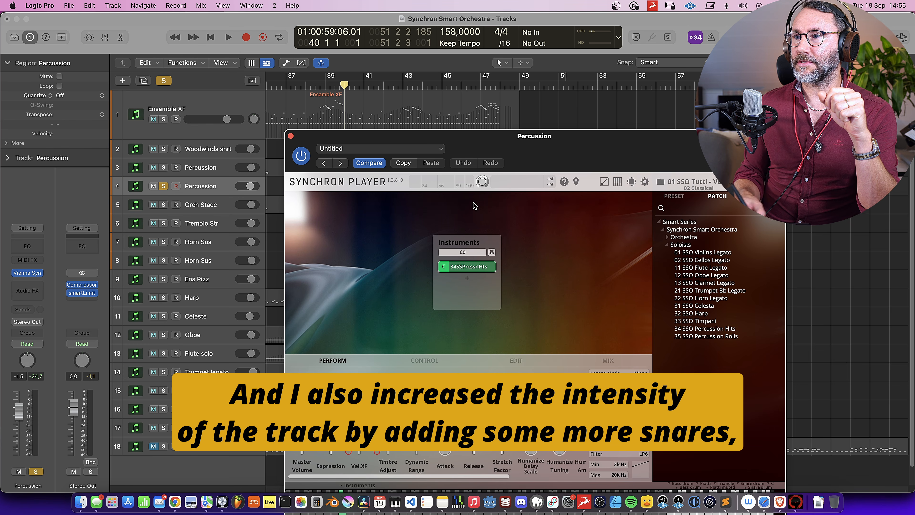
drag(514, 137, 339, 22)
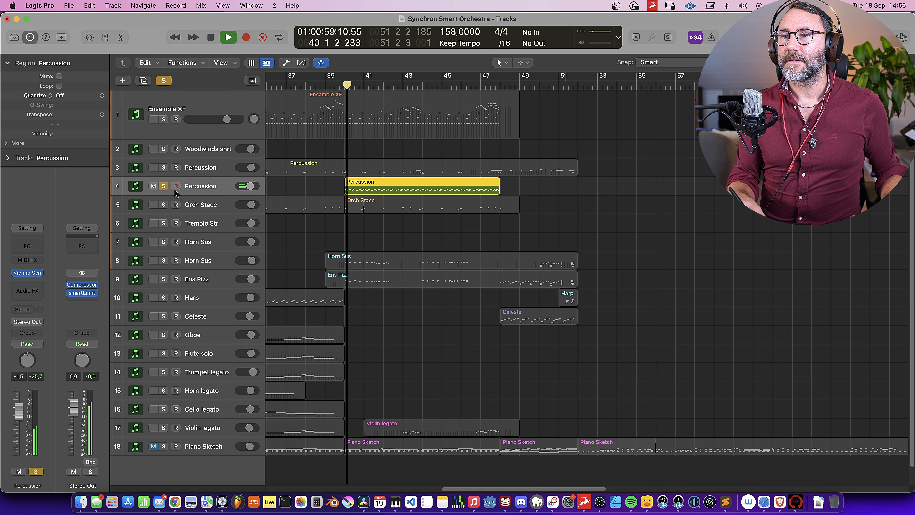
super+double_click(397, 187)
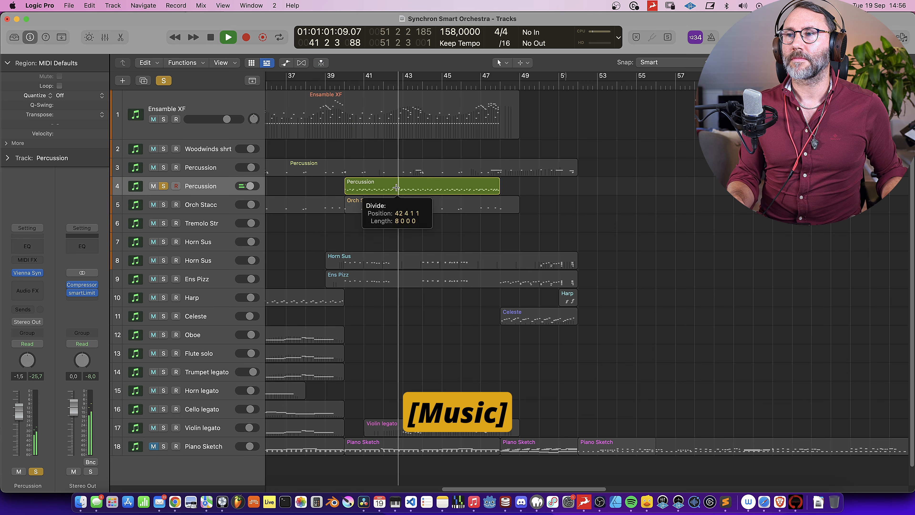
key(super+z)
double_click(397, 187)
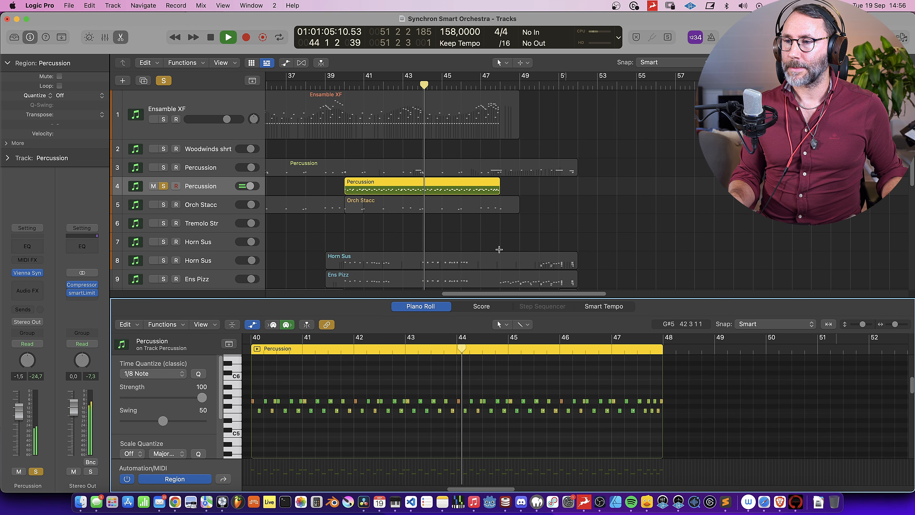
key(super+Right)
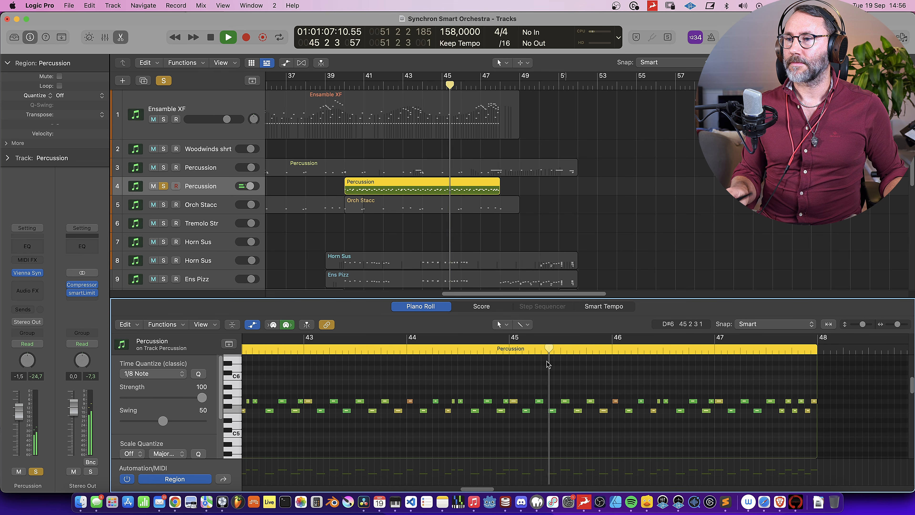
Unsolo the second Percussion track and play the full arrangement through to the end of the Celeste region at bar 52
click(163, 186)
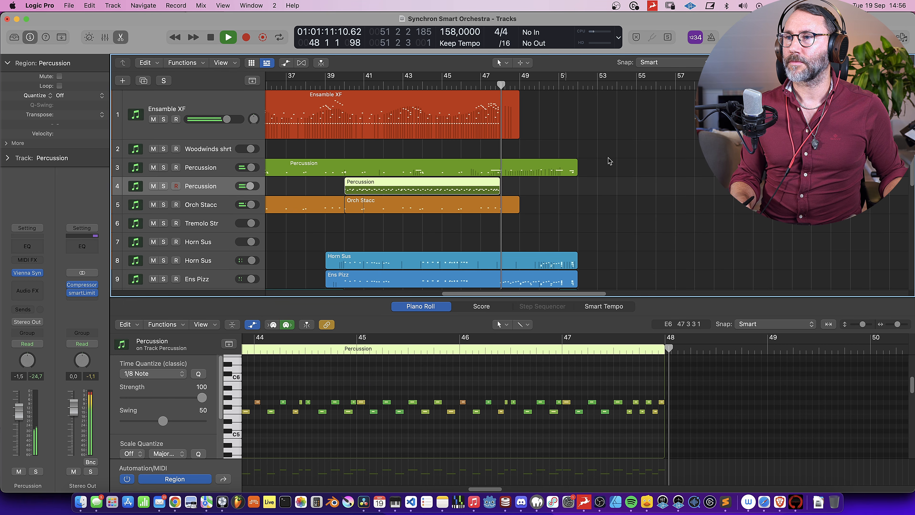
scroll(608, 158, down, 4)
scroll(607, 158, down, 2)
scroll(607, 158, right, 2)
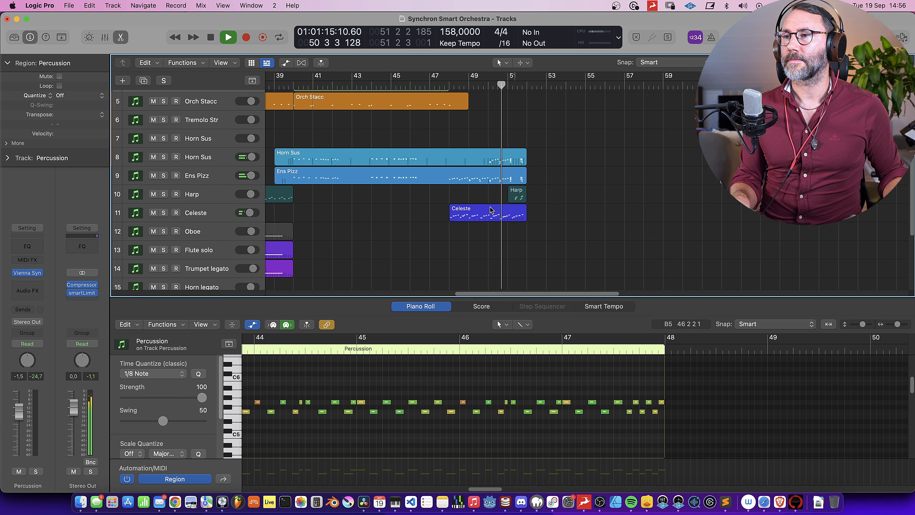
scroll(491, 210, right, 4)
scroll(491, 210, left, 2)
key(space)
Select the Horn Sus (track 8), Ens Pizz and Celeste tracks in turn to view their notes
click(203, 158)
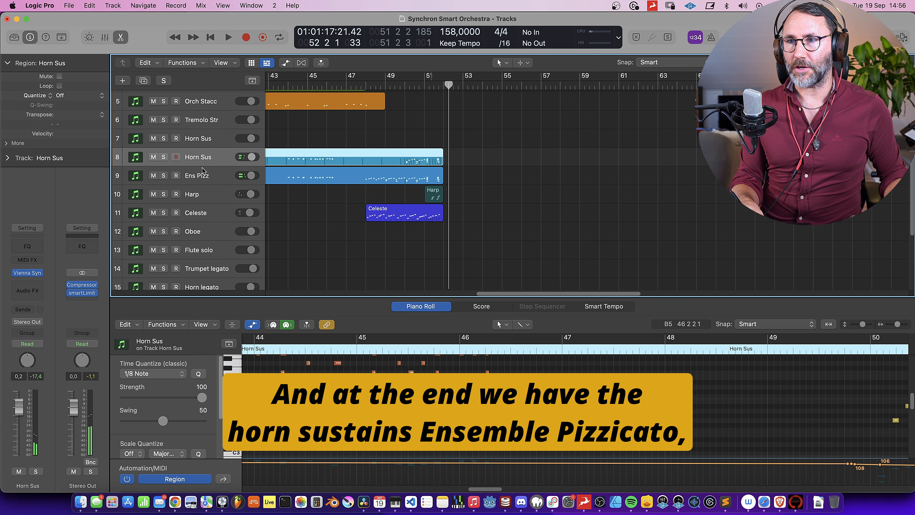
click(199, 176)
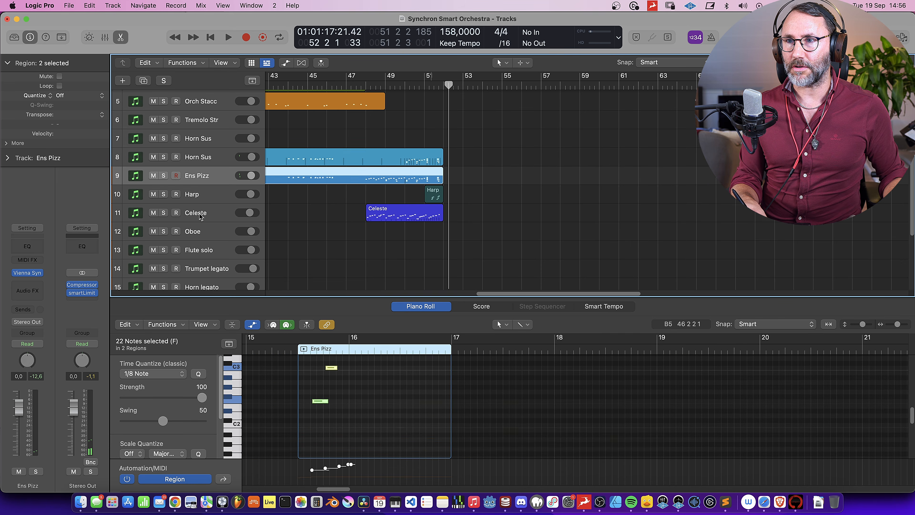
click(201, 216)
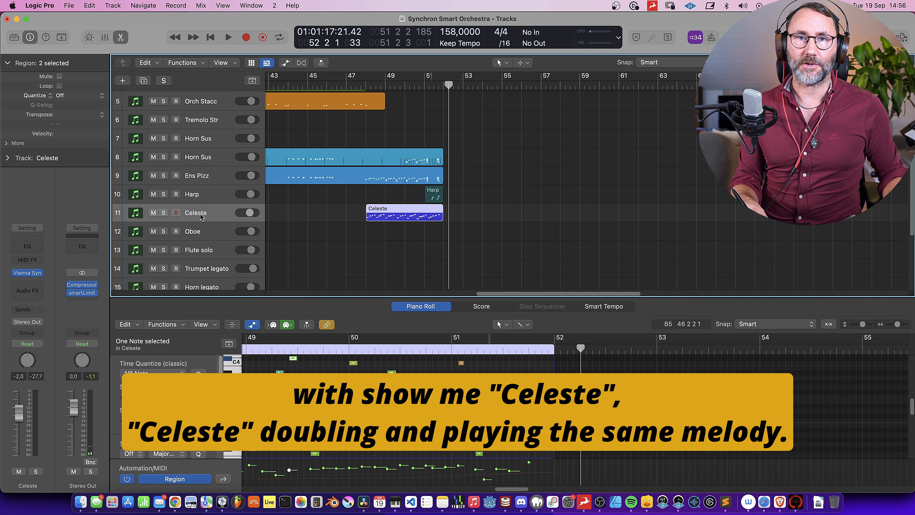
Play the final section from bar 48 with the three selected regions' notes shown together in an enlarged Piano Roll, and close the editor
click(363, 87)
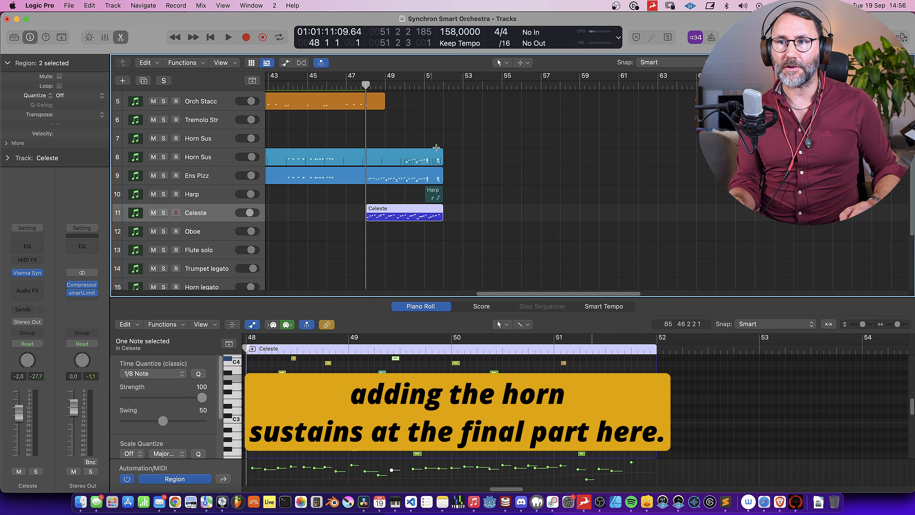
key(space)
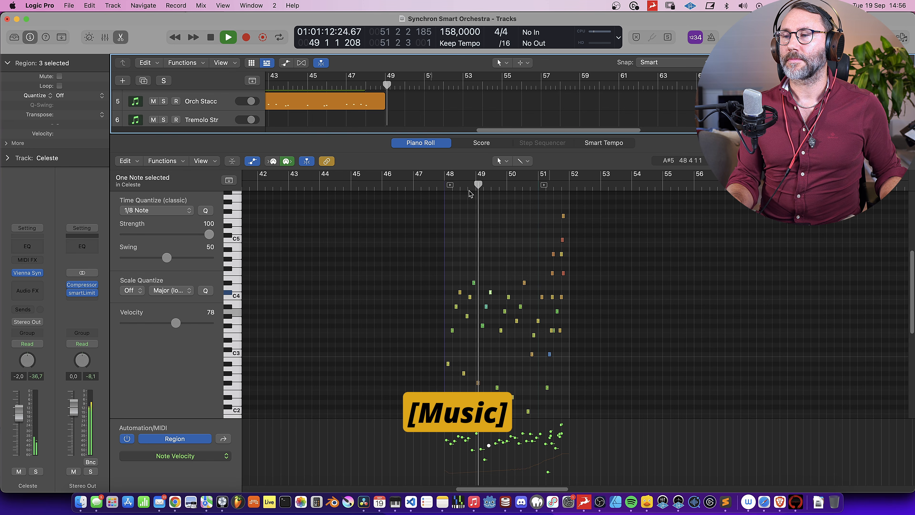
scroll(618, 277, right, 4)
scroll(618, 277, up, 3)
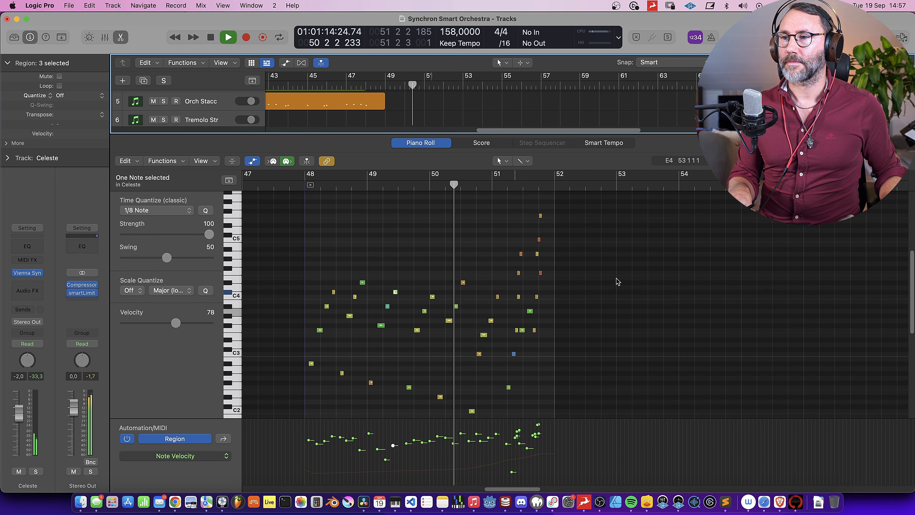
scroll(617, 281, up, 2)
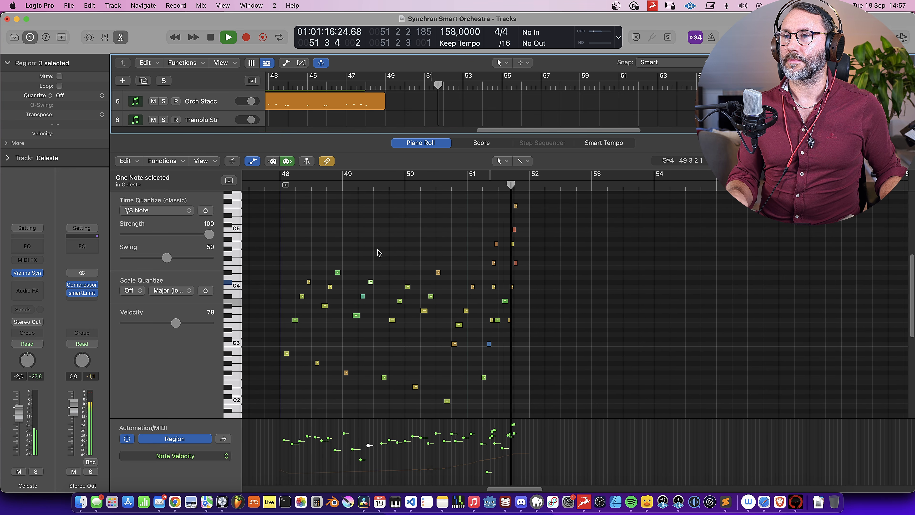
key(e)
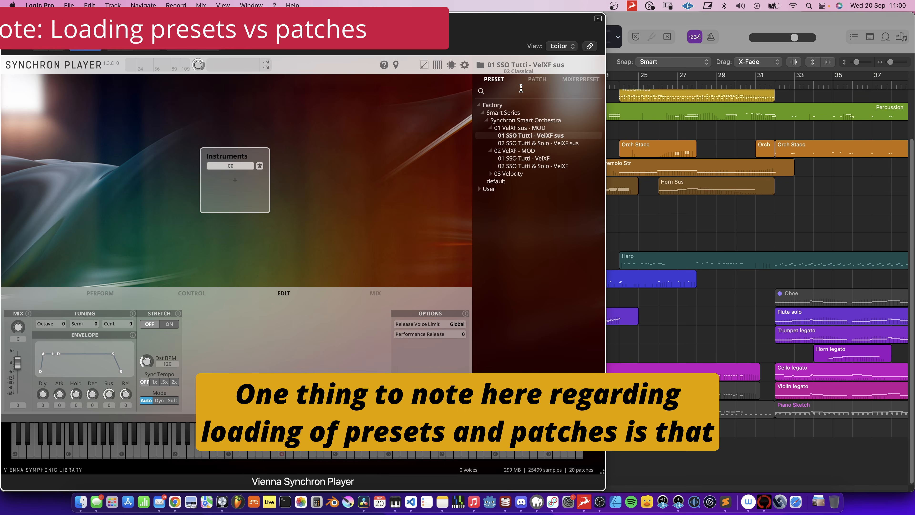
Compare the patch and preset lists in the Synchron Player, and load the factory preset 01 SSO Tutti - VelXF sus
click(537, 84)
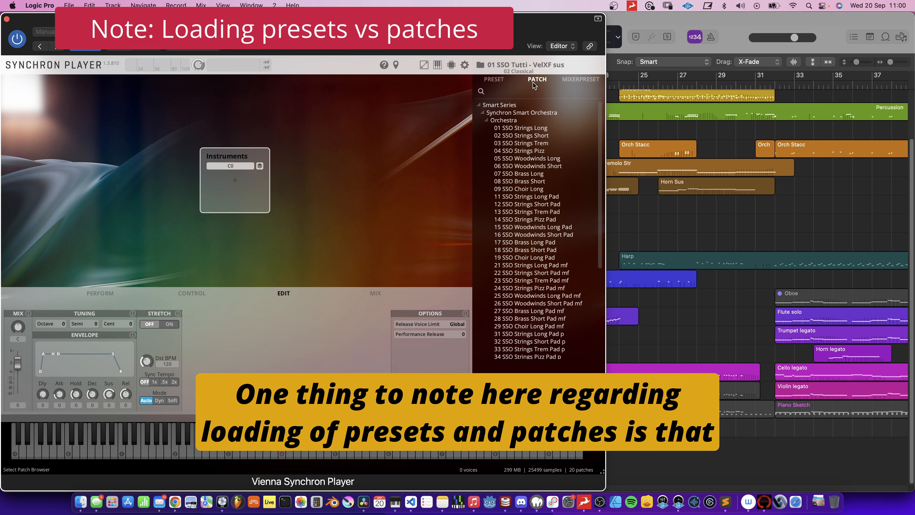
click(495, 80)
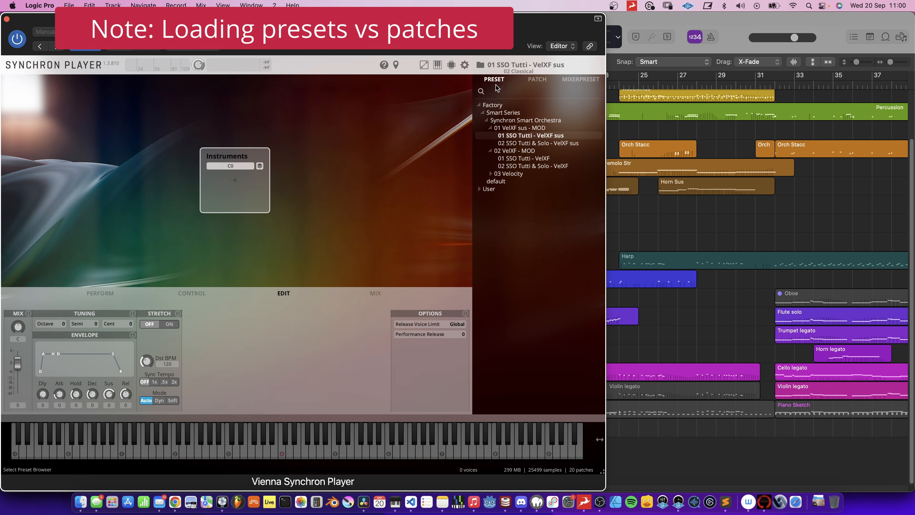
double_click(531, 135)
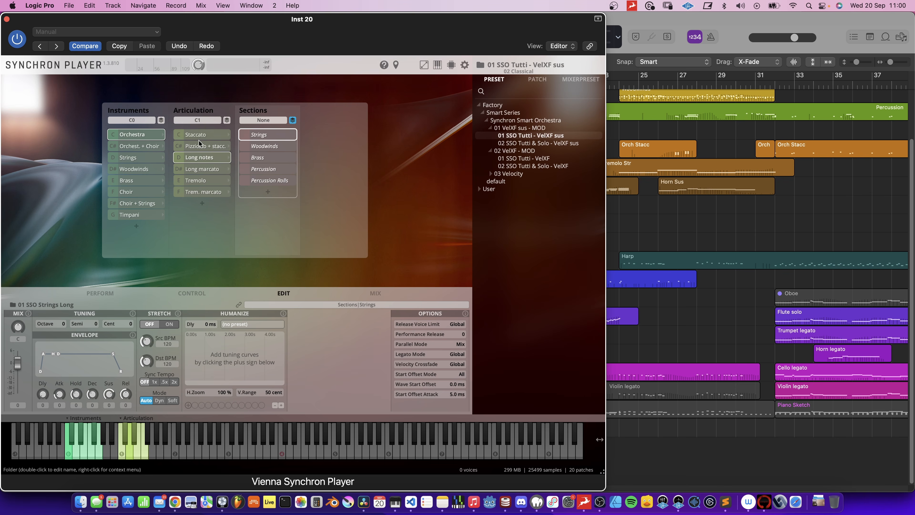
Clear the preset's loaded slots and load the patch 01 SSO Strings Long into the empty Instruments slot
right_click(322, 170)
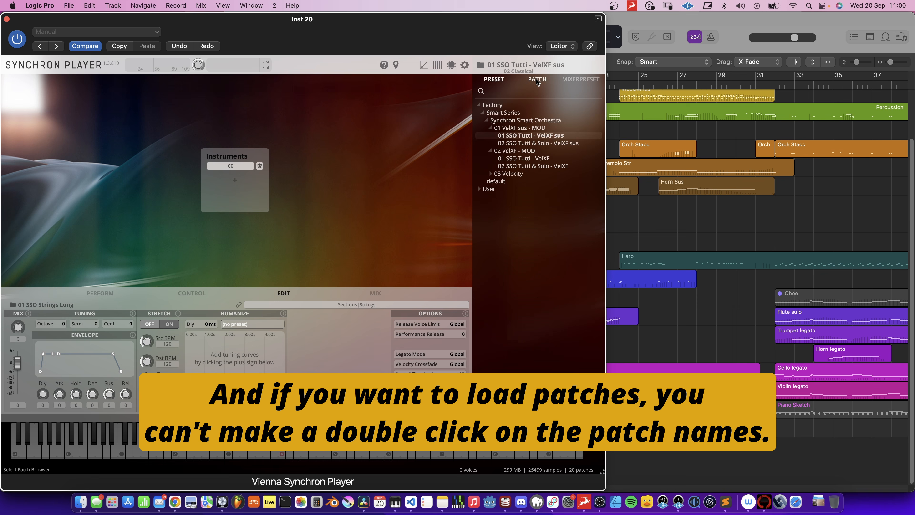
click(535, 81)
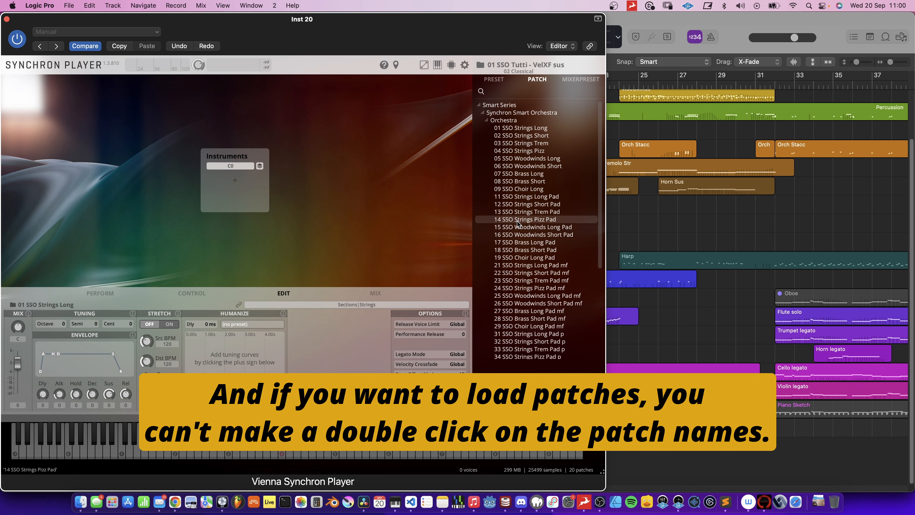
drag(522, 132, 235, 185)
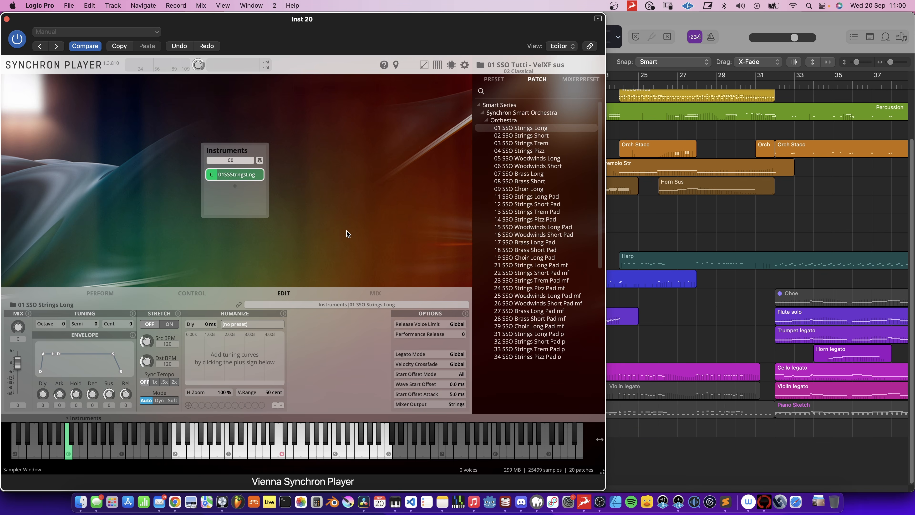
View the controller assignments and performance controls of the loaded Strings Long patch
click(190, 293)
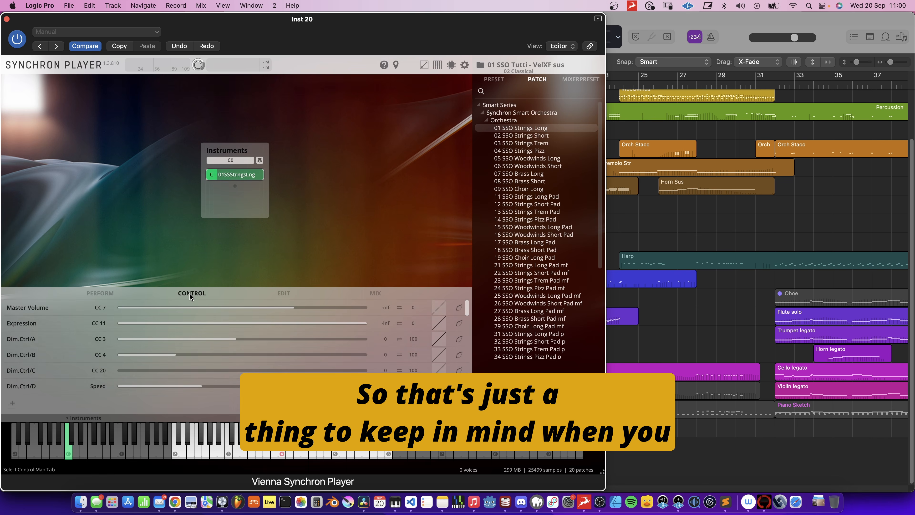
click(102, 293)
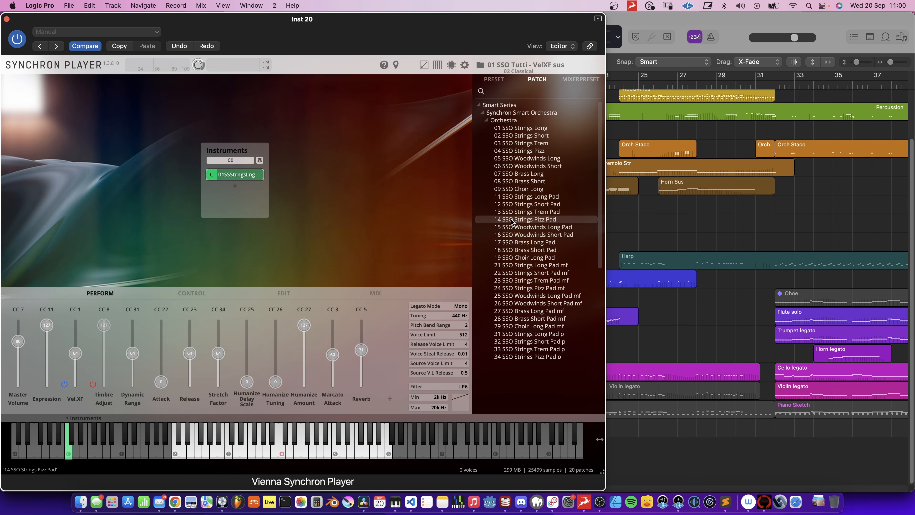